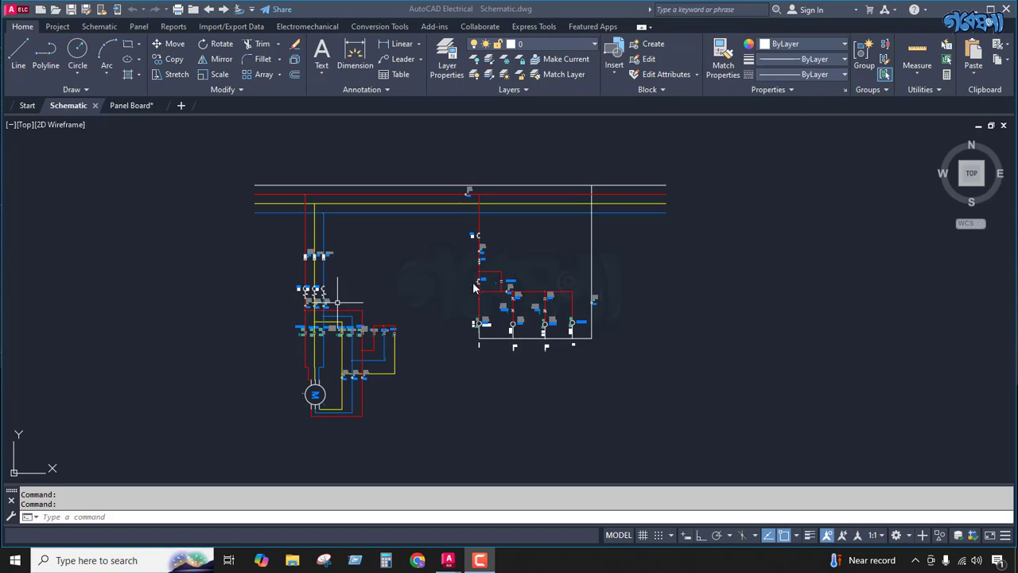
scroll(494, 267, "up", 5)
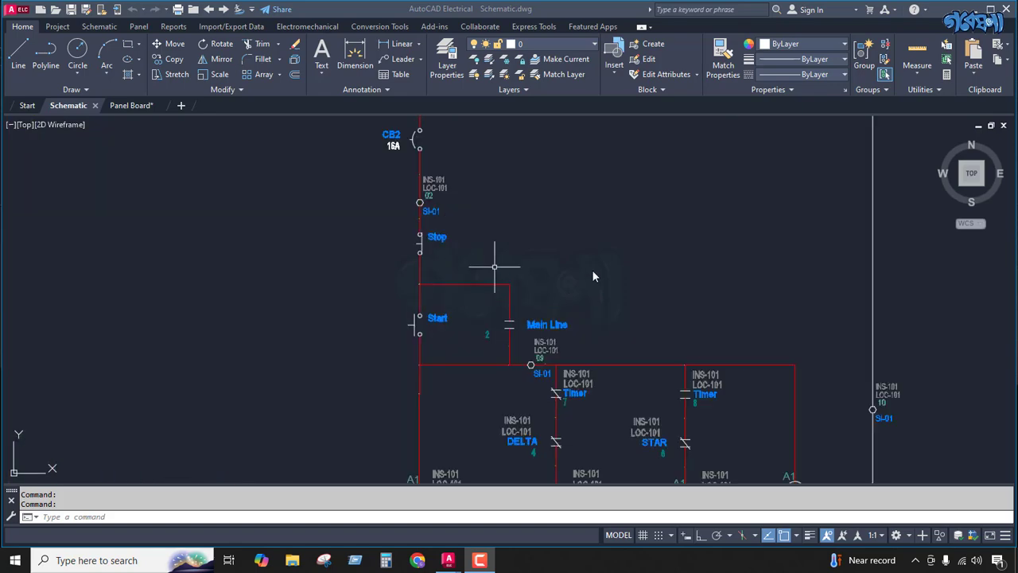
scroll(593, 276, "down", 5)
scroll(253, 300, "up", 4)
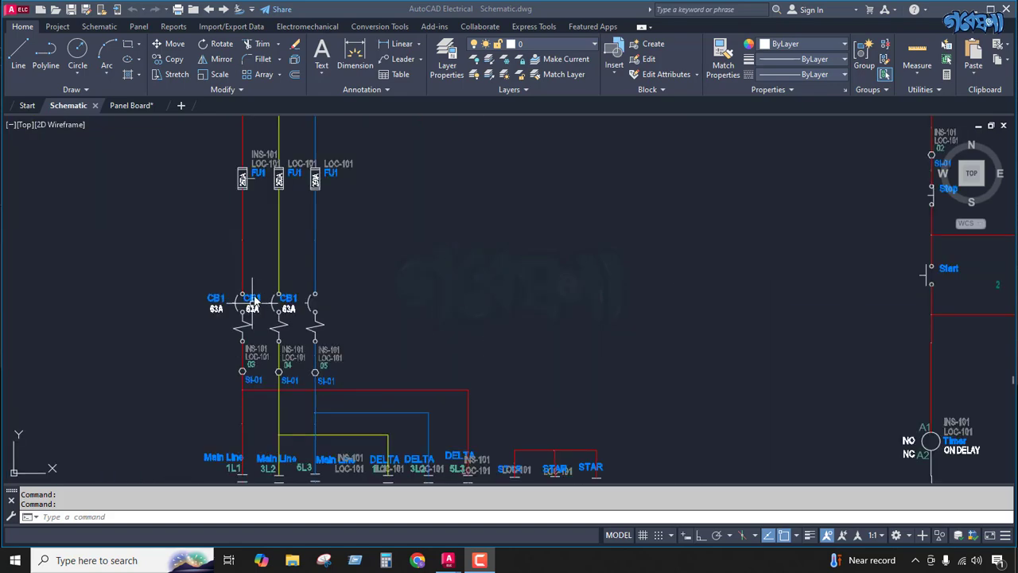
scroll(253, 301, "down", 4)
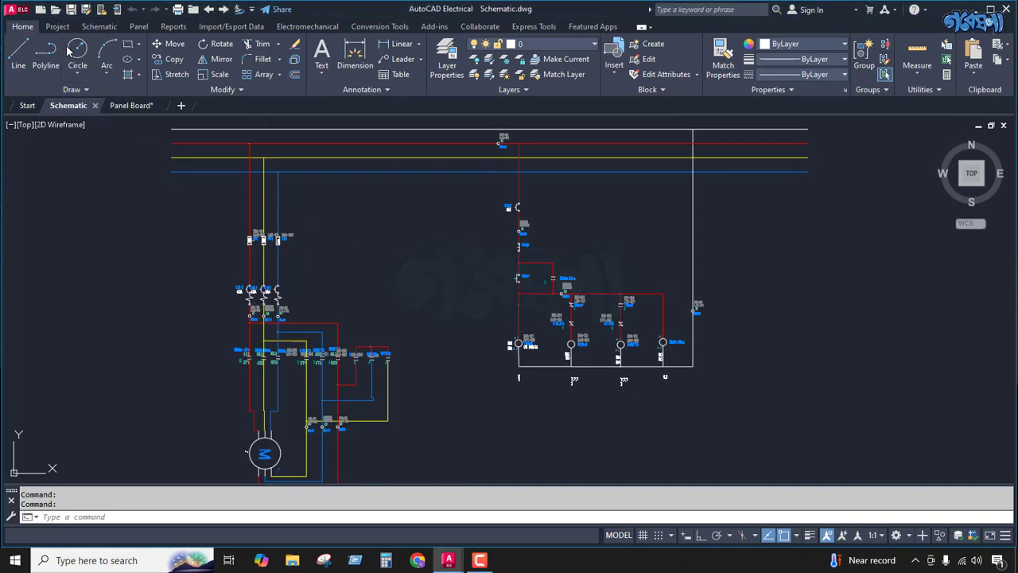
Generate a Bill of Material schematic report for the active drawing with category Schematic, saving the drawing when asked
left_click(99, 26)
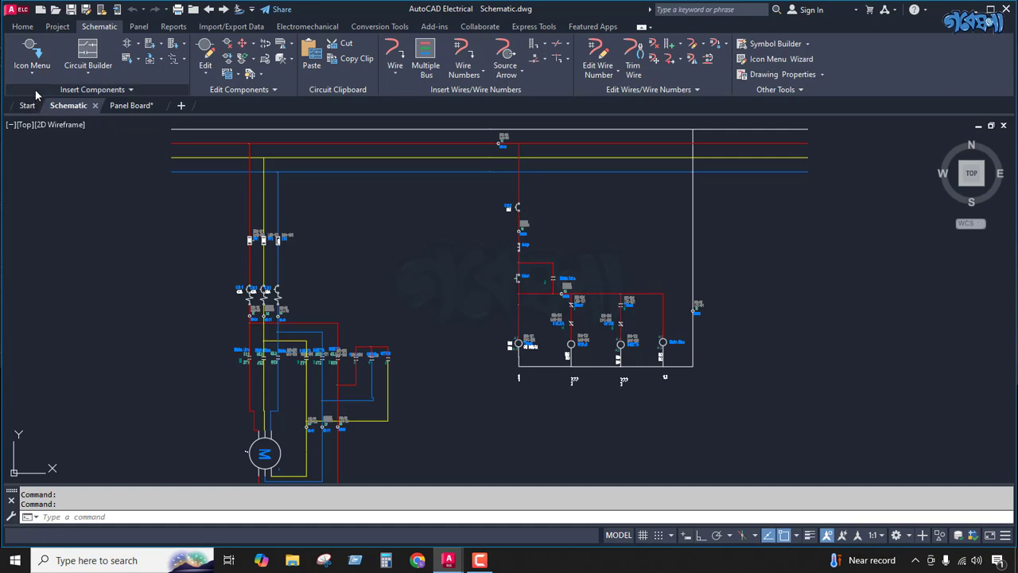
left_click(175, 27)
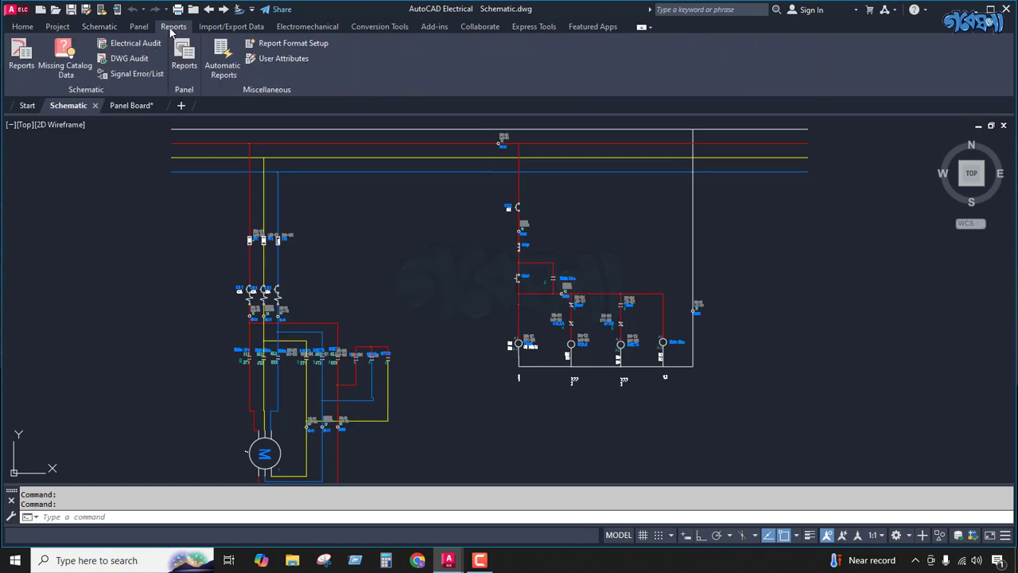
left_click(22, 52)
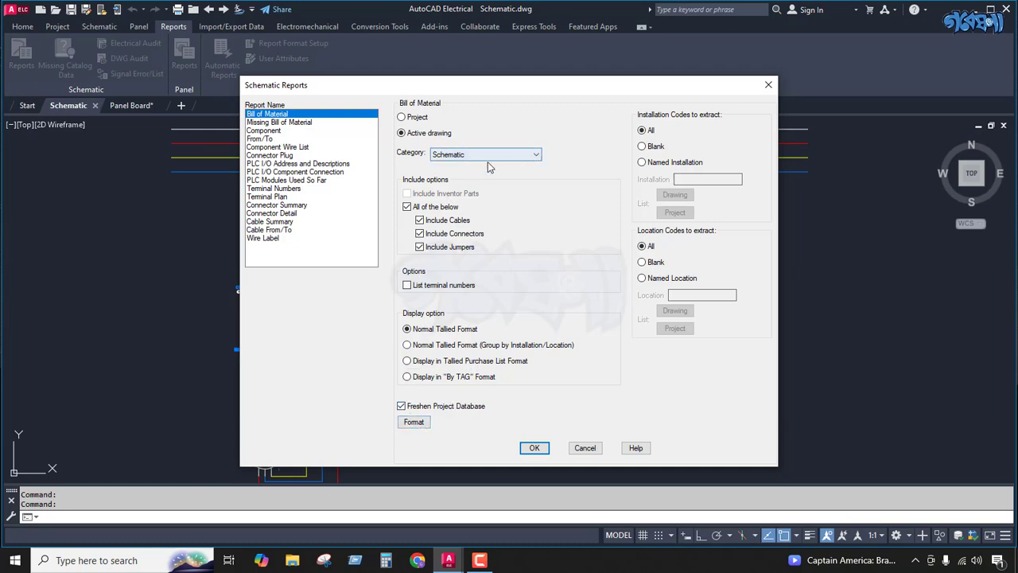
left_click(537, 157)
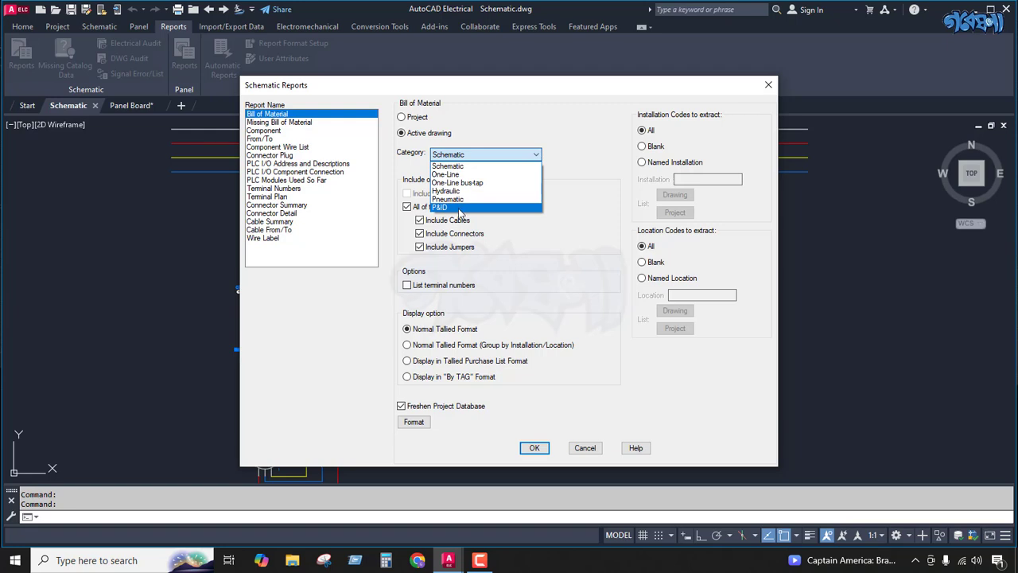
left_click(469, 169)
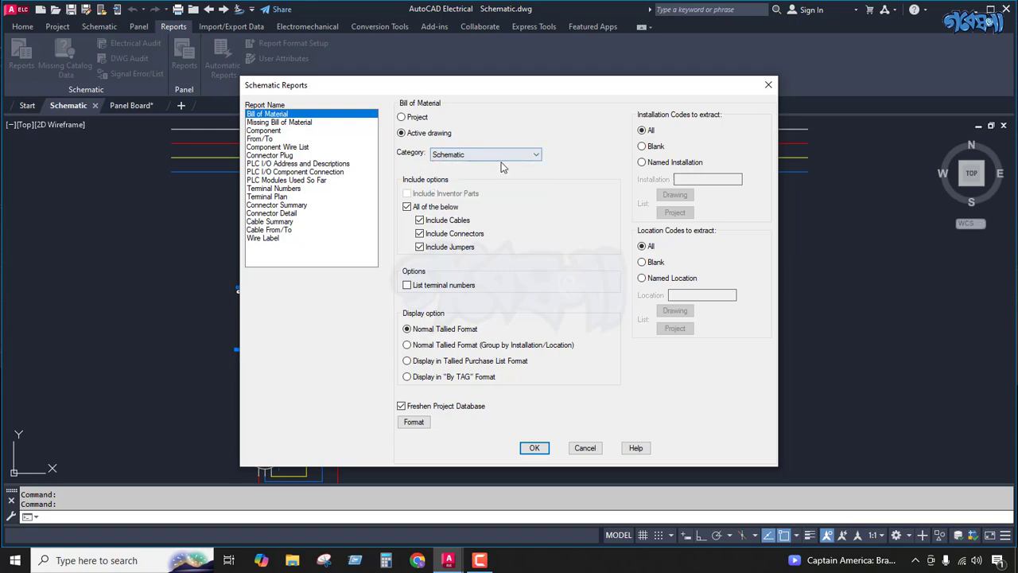
left_click(535, 450)
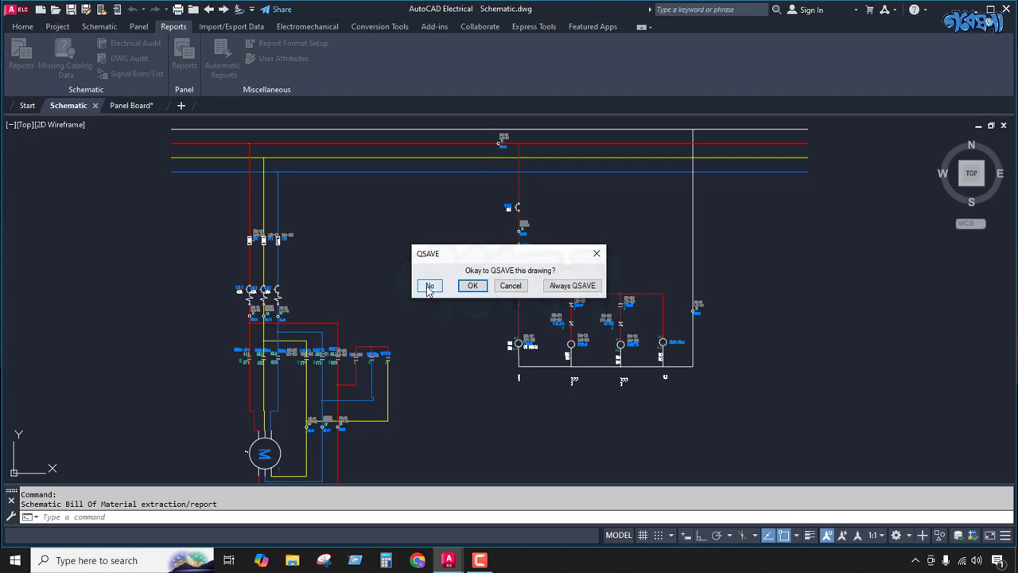
left_click(473, 286)
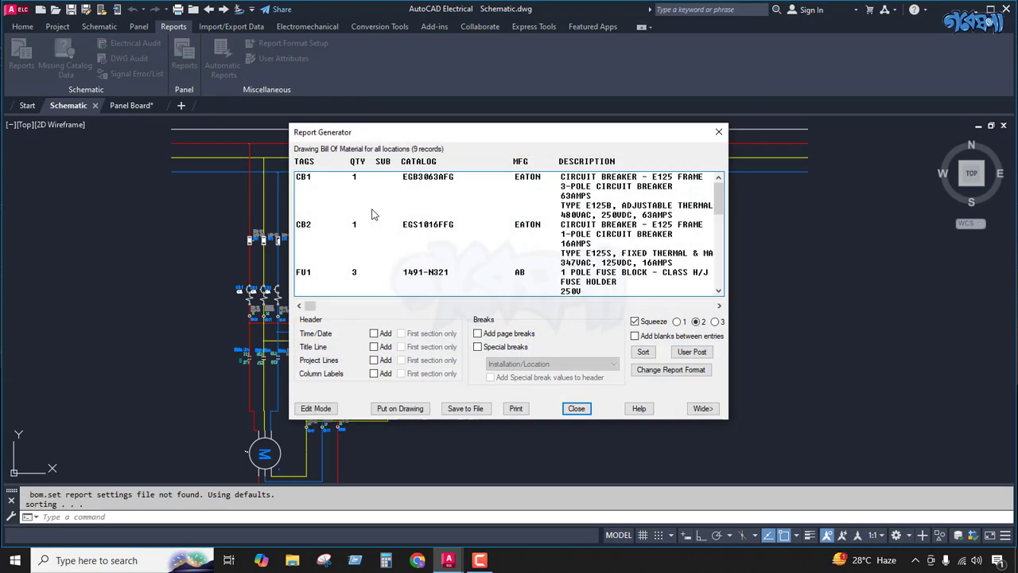
Examine the bill of material entries from the circuit breakers to the timer, comparing their tags, quantities and catalog numbers with the schematic
mouse_move(718, 194)
left_mouse_down()
mouse_move(727, 275)
mouse_move(720, 191)
left_mouse_up()
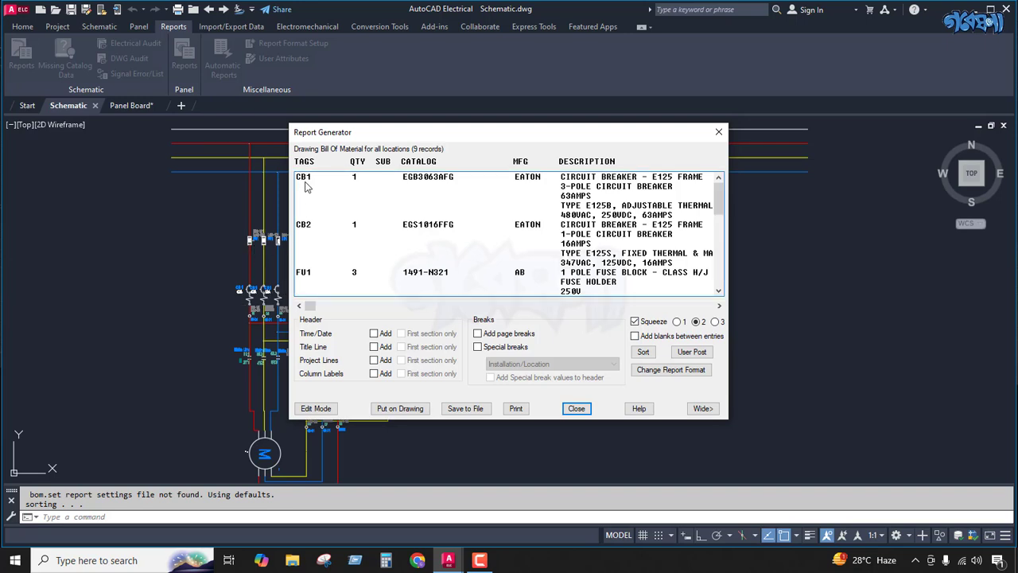
left_click_drag(448, 140, 579, 268)
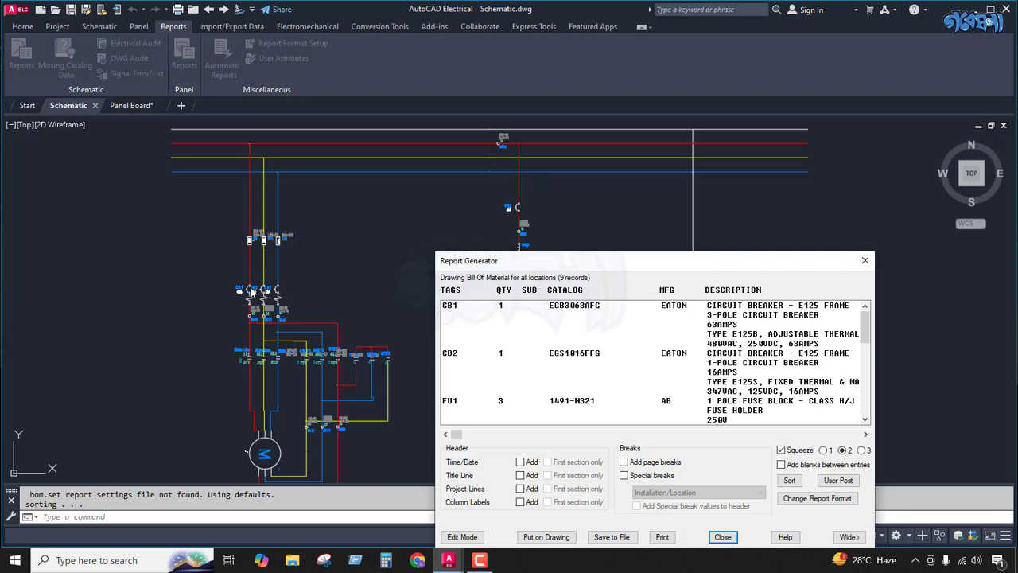
left_click_drag(621, 268, 188, 211)
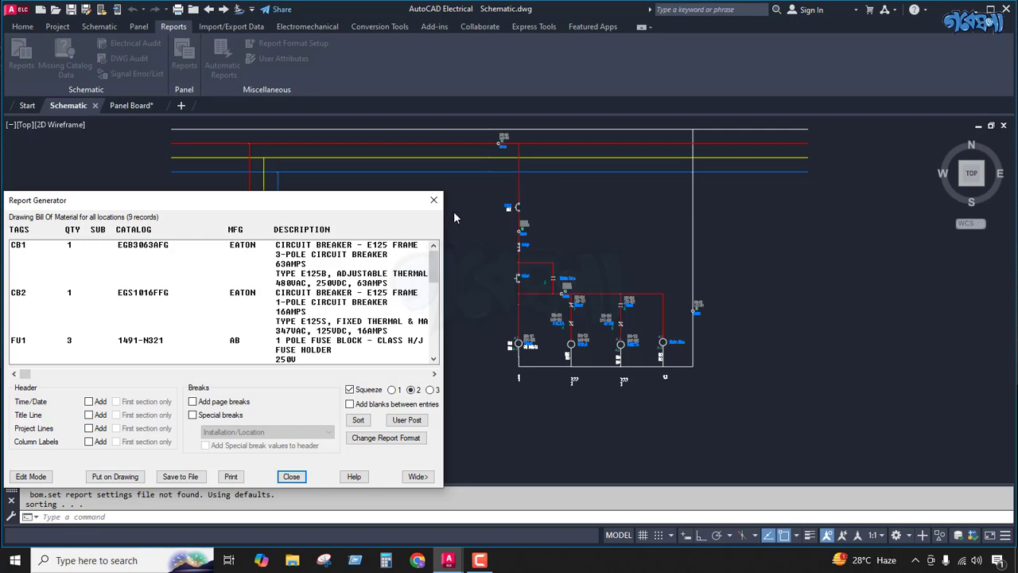
left_click_drag(220, 205, 526, 175)
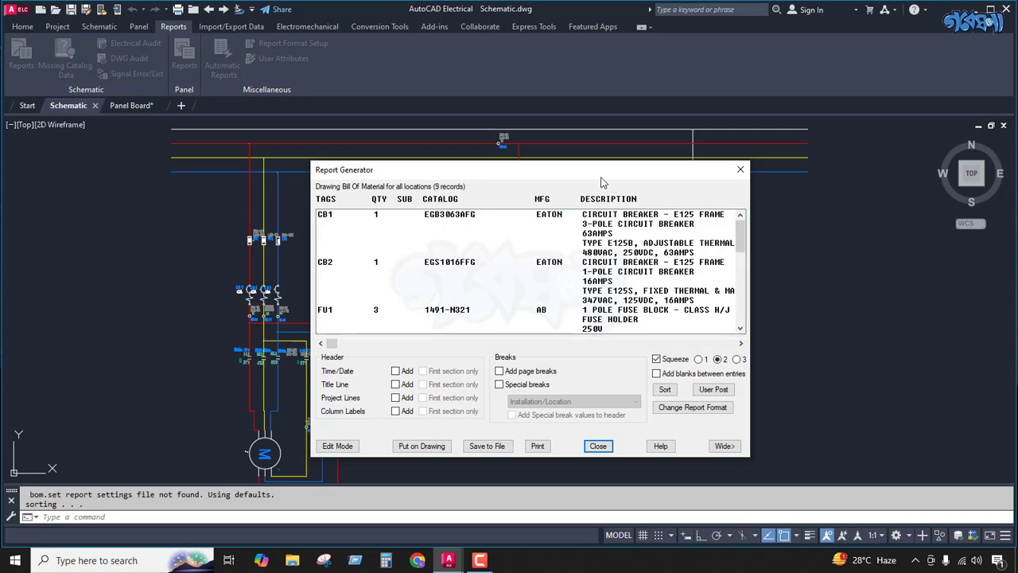
mouse_move(602, 176)
left_mouse_down()
mouse_move(290, 212)
mouse_move(615, 183)
left_mouse_up()
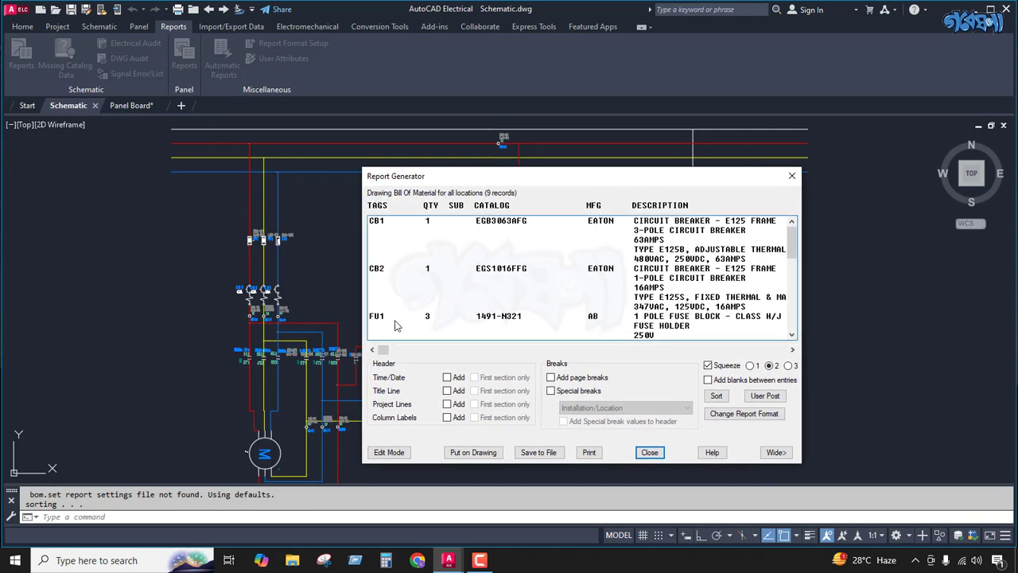
scroll(557, 327, "down", 3)
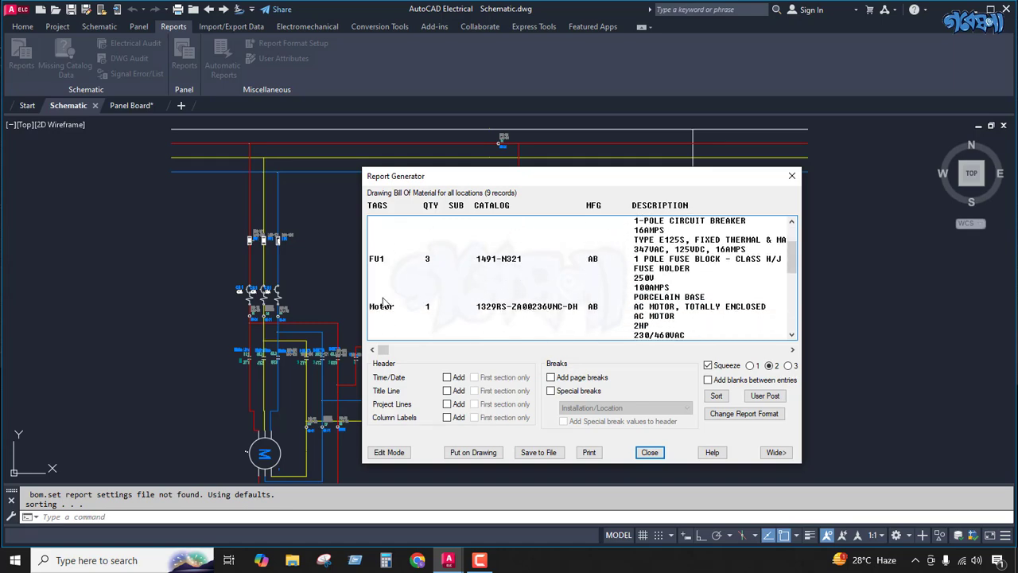
scroll(430, 278, "up", 3)
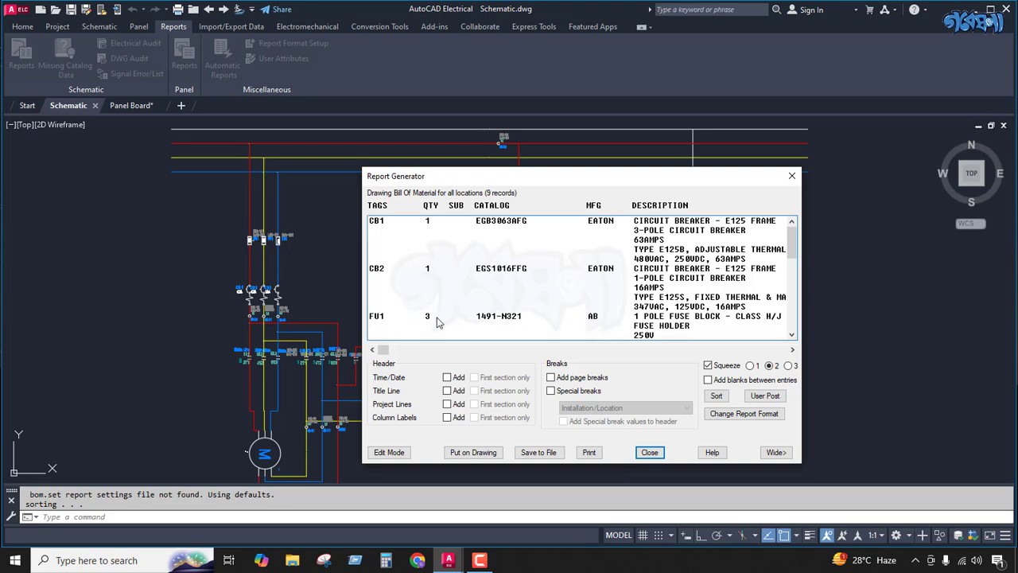
scroll(436, 322, "down", 3)
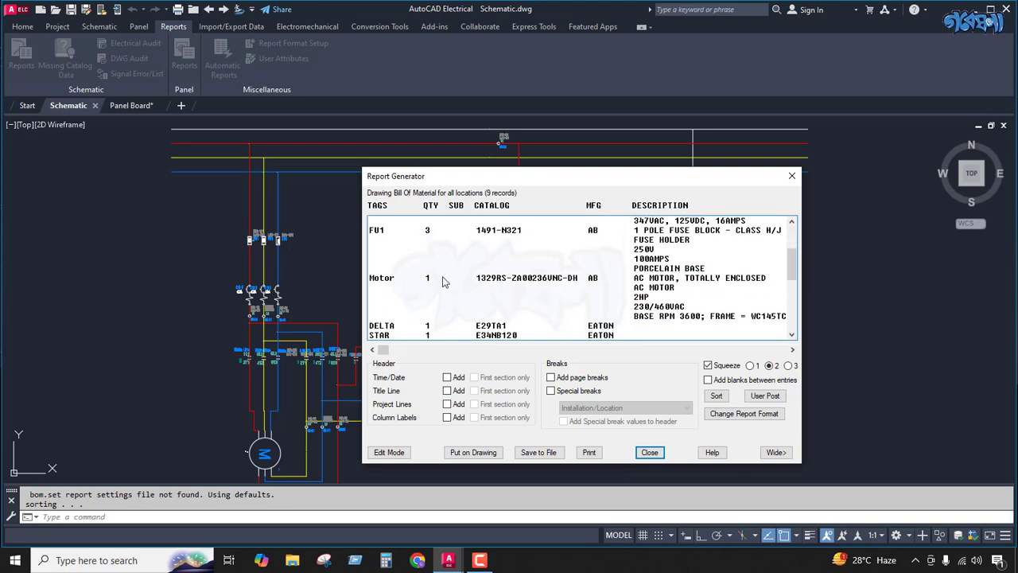
scroll(434, 288, "down", 1)
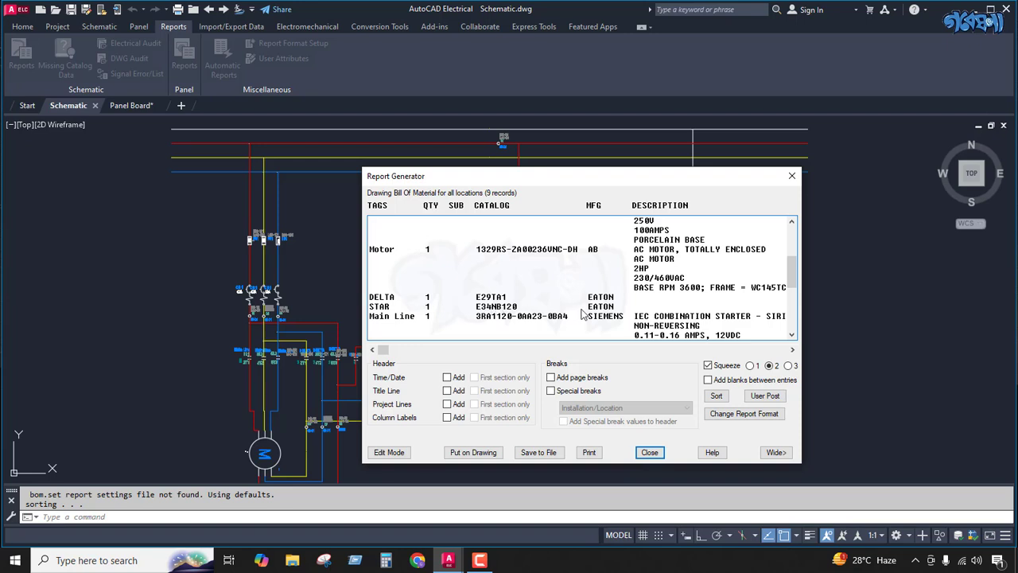
scroll(511, 315, "down", 3)
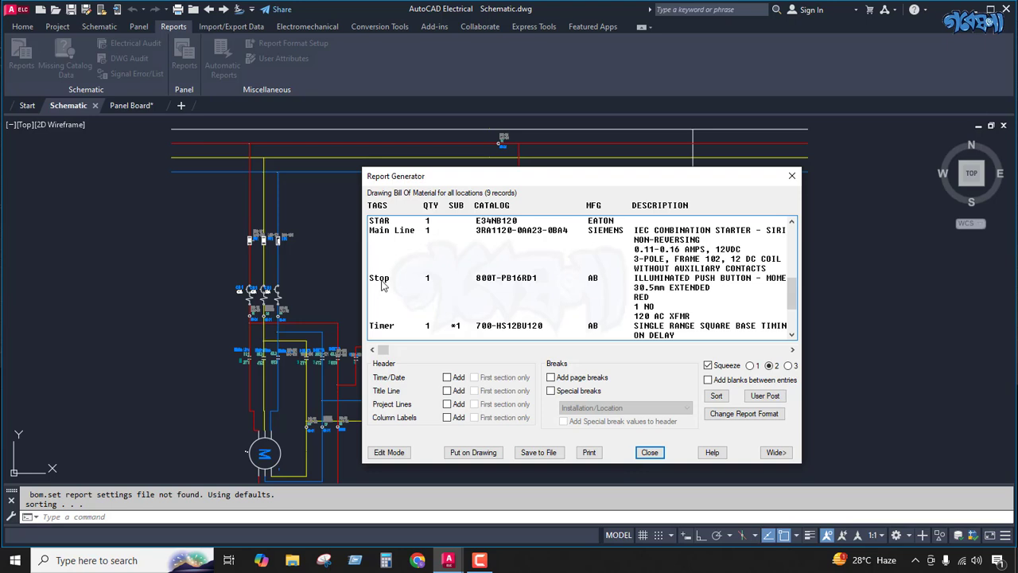
scroll(410, 298, "down", 1)
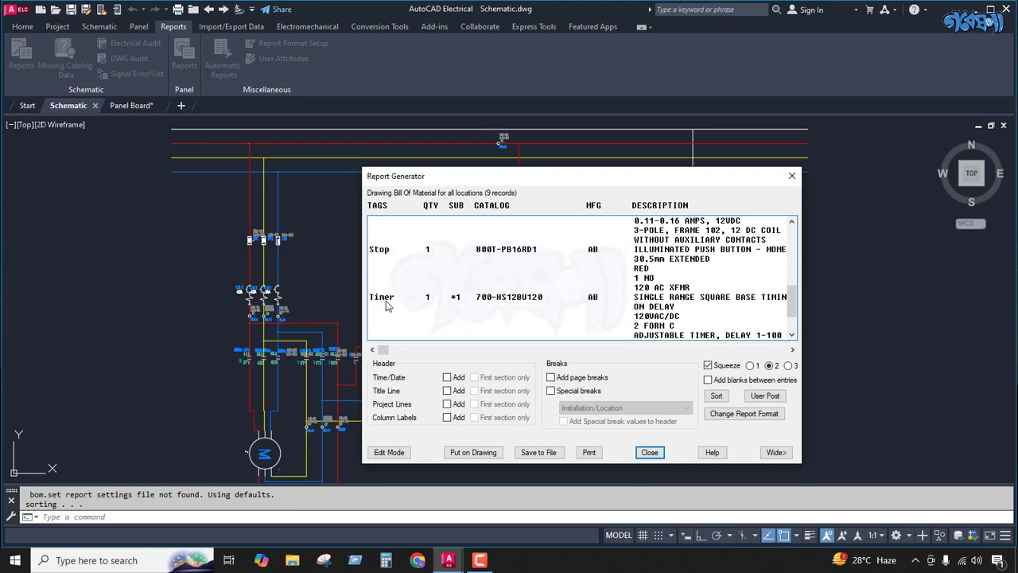
scroll(509, 306, "down", 2)
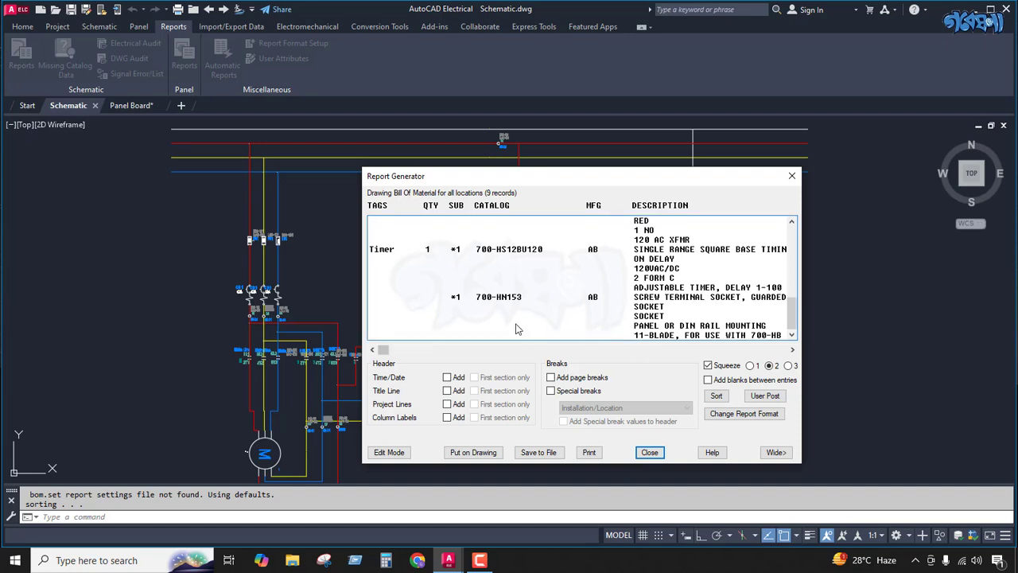
Put the report on the drawing as a new ACE-INCH style table with column labels, in the empty area beside the control circuit
left_click(474, 453)
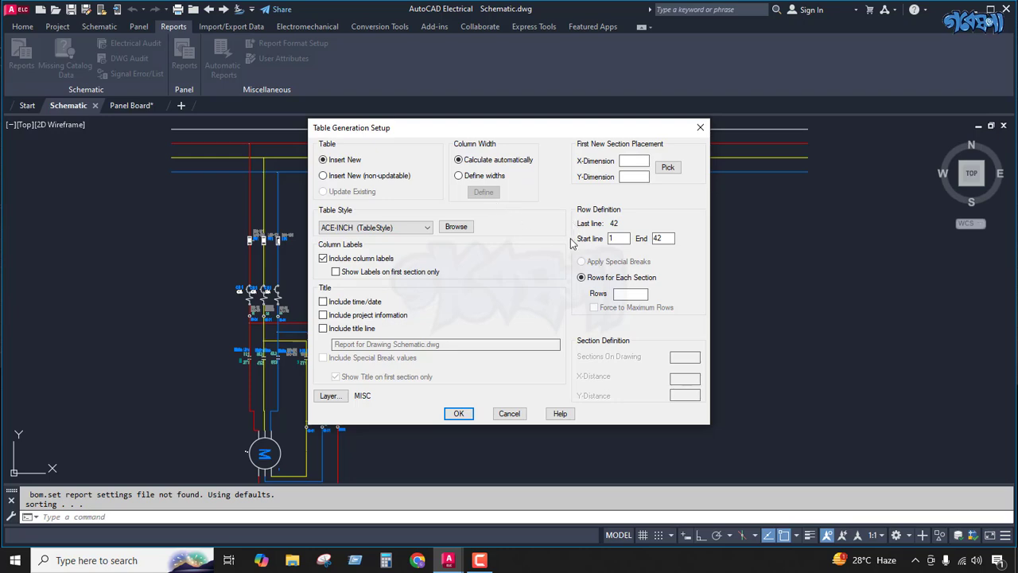
left_click(457, 413)
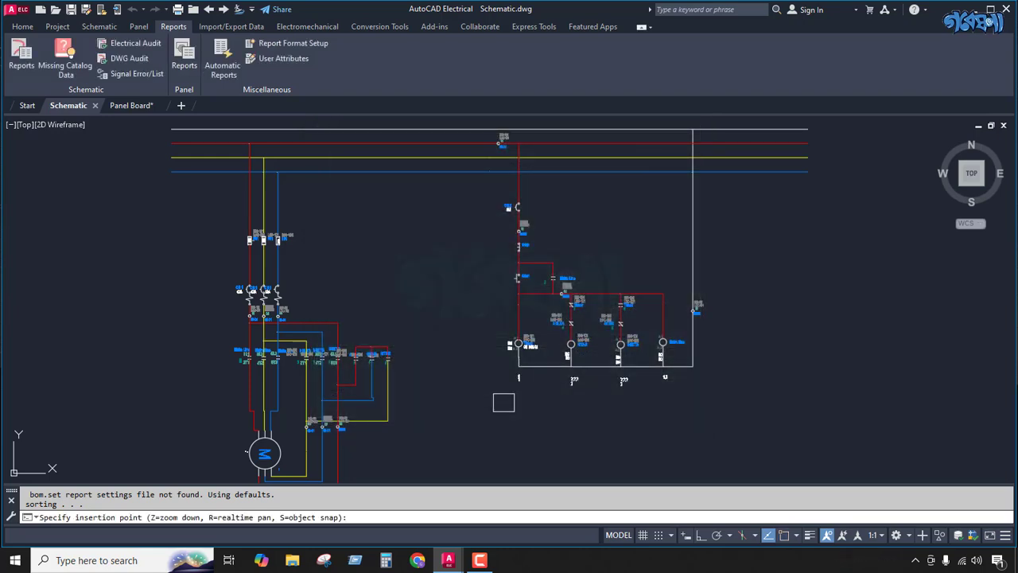
scroll(243, 306, "down", 2)
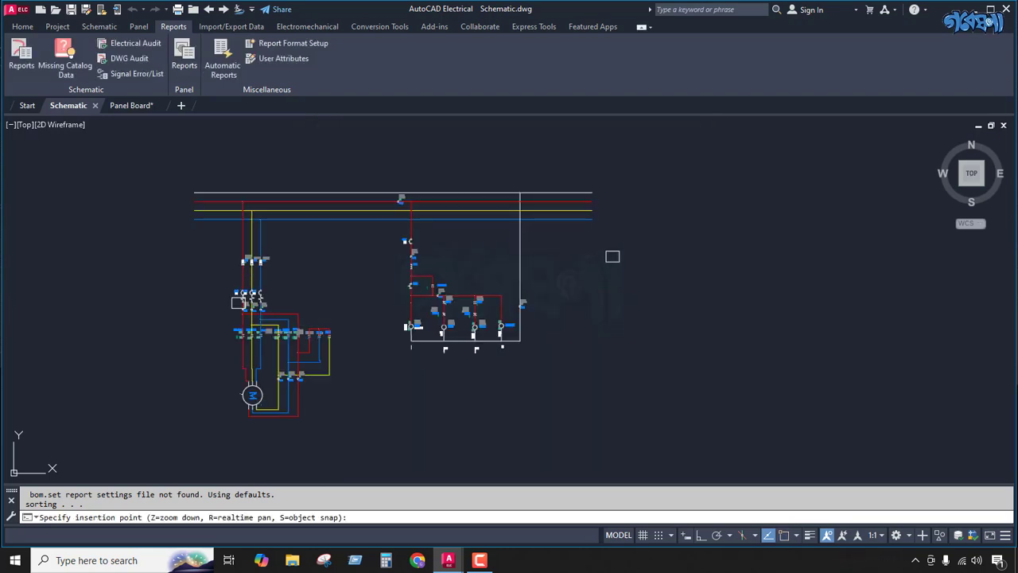
scroll(589, 261, "up", 4)
scroll(573, 263, "up", 2)
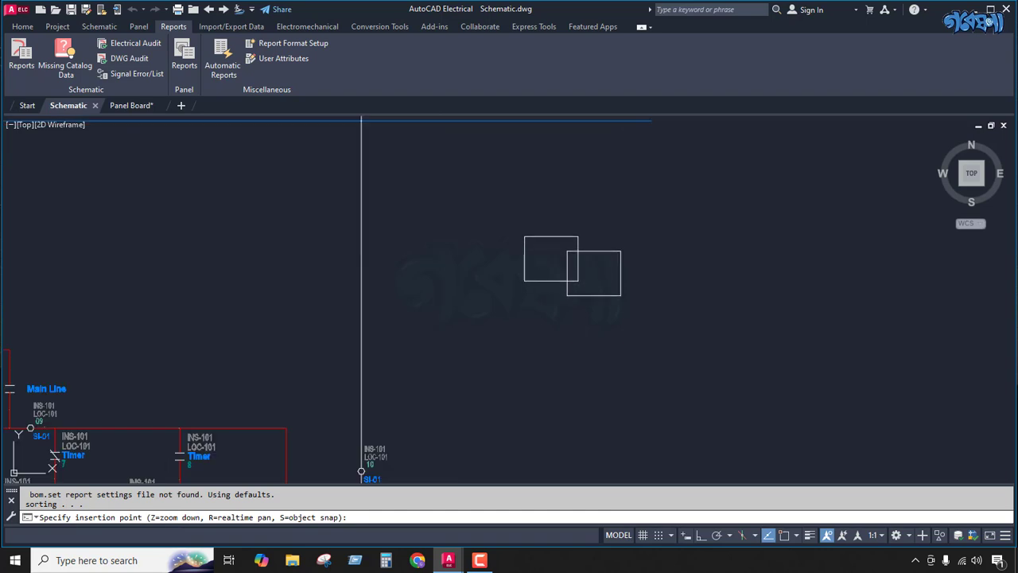
left_click(572, 266)
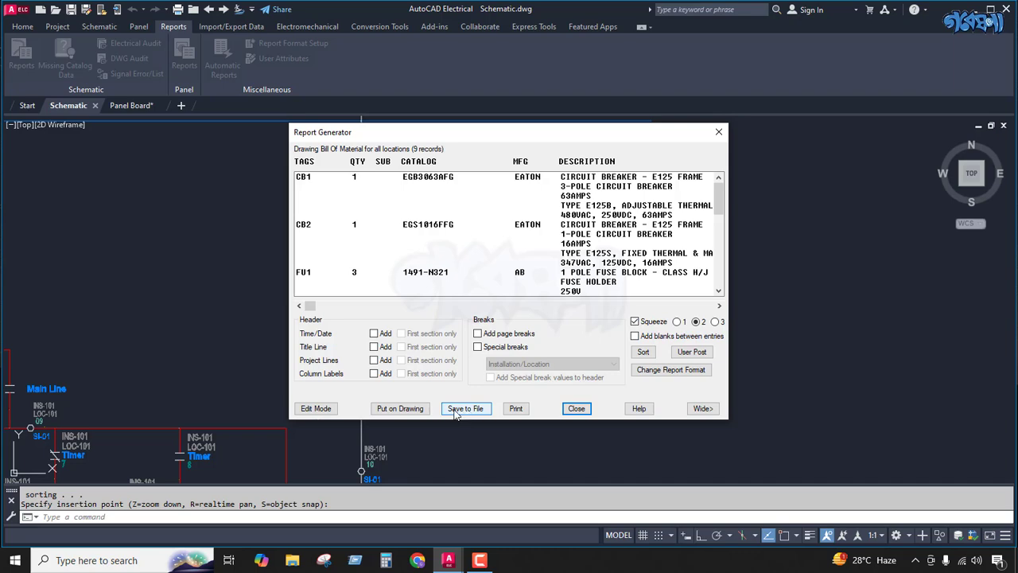
Check the bill of material table inserted in the drawing behind the report window
left_click(406, 412)
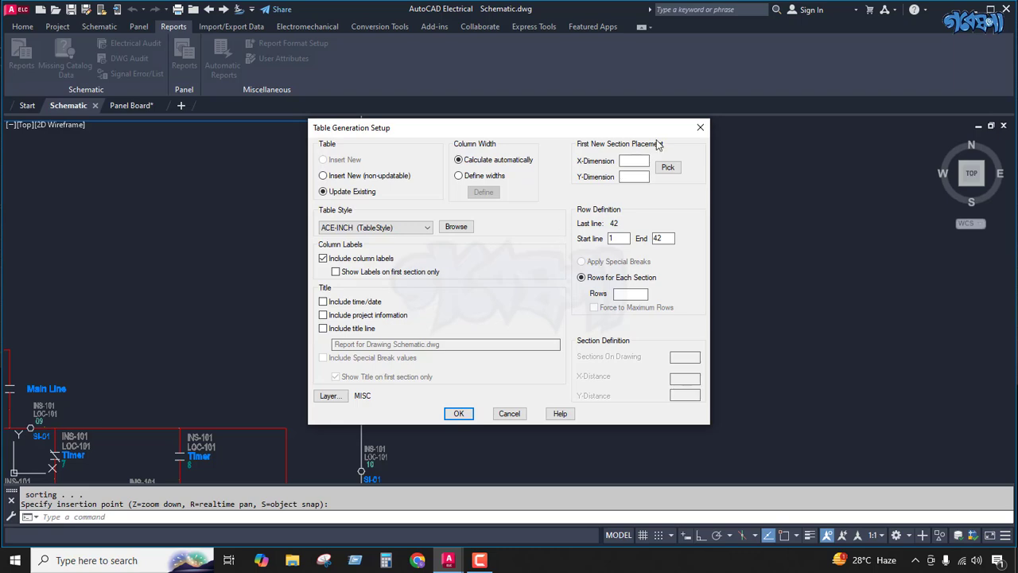
left_click(510, 414)
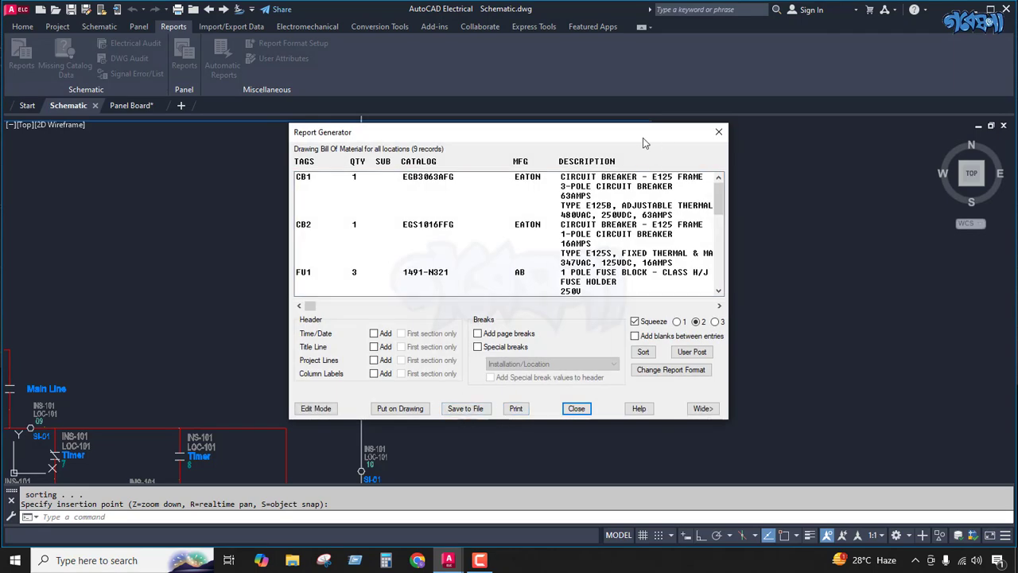
left_click_drag(643, 137, 289, 234)
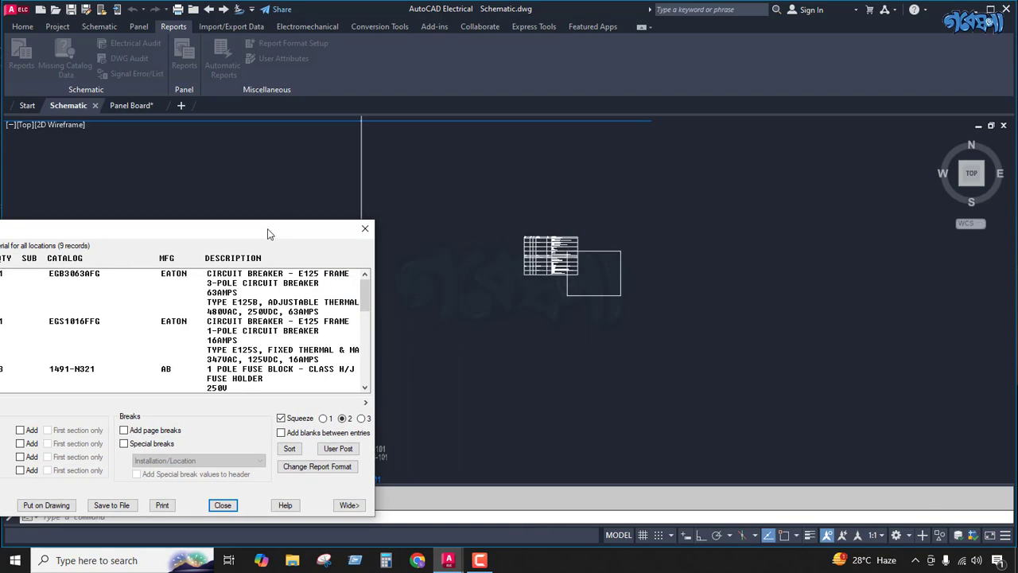
left_click_drag(226, 233, 592, 138)
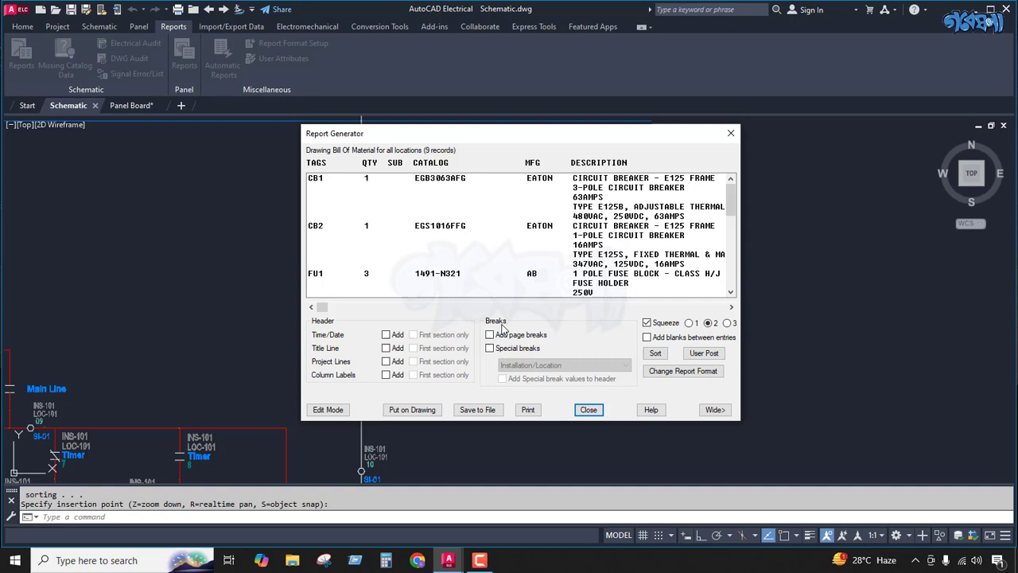
Save the report in Excel spreadsheet format with project LINEx values as BOM.XLS on the Desktop, without a script, and close the report window
left_click(476, 411)
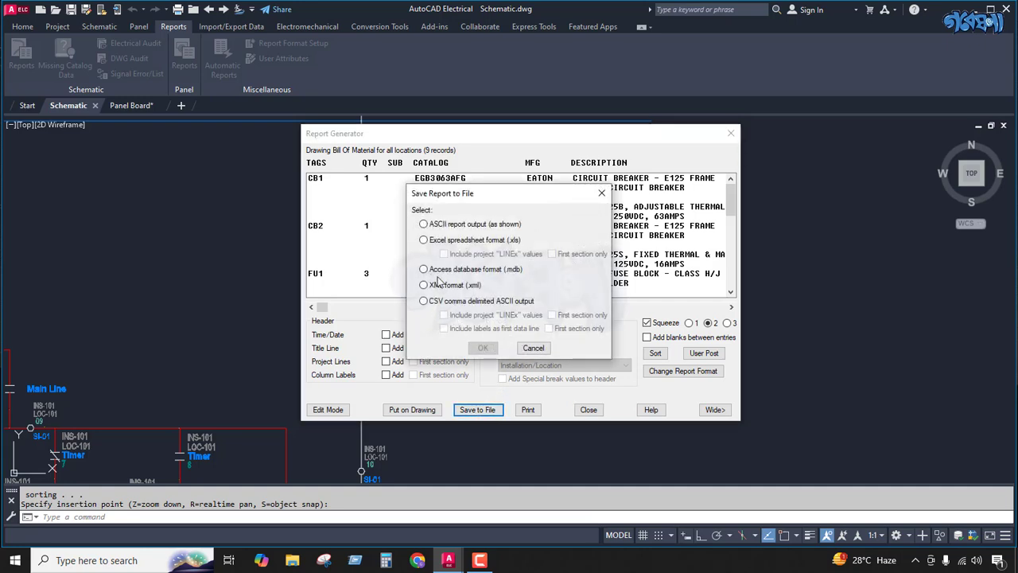
left_click(423, 240)
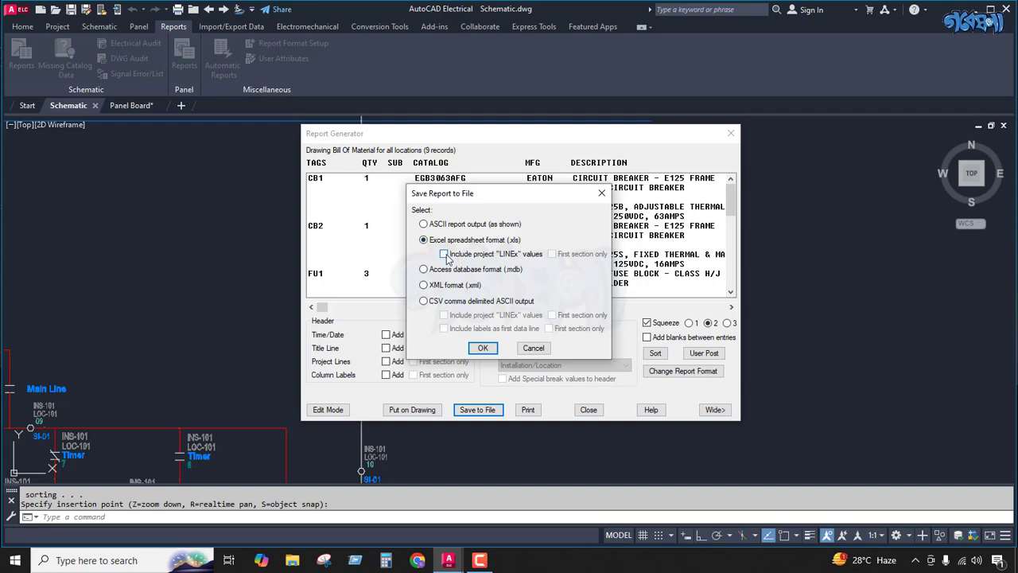
left_click(483, 347)
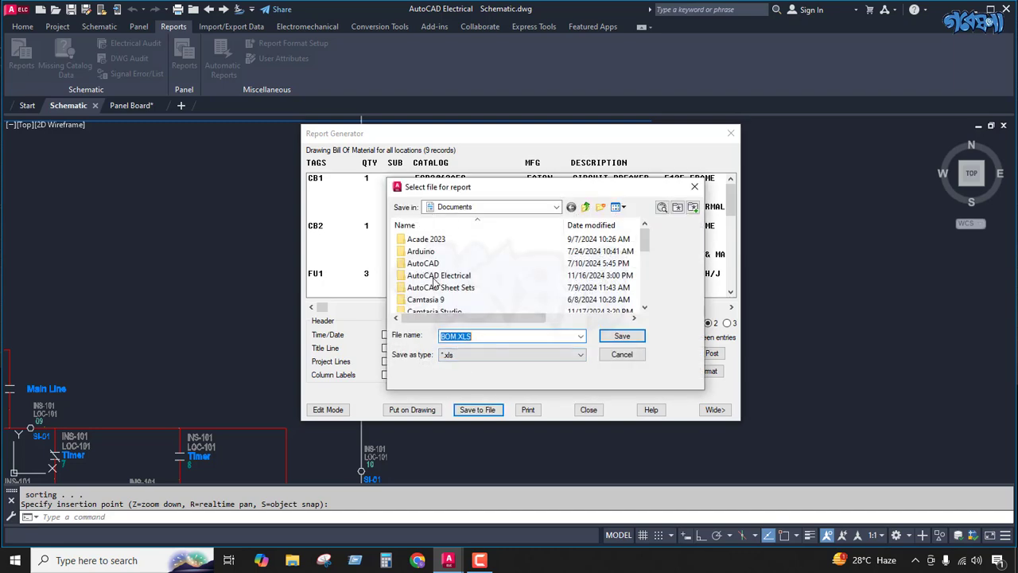
left_click(555, 208)
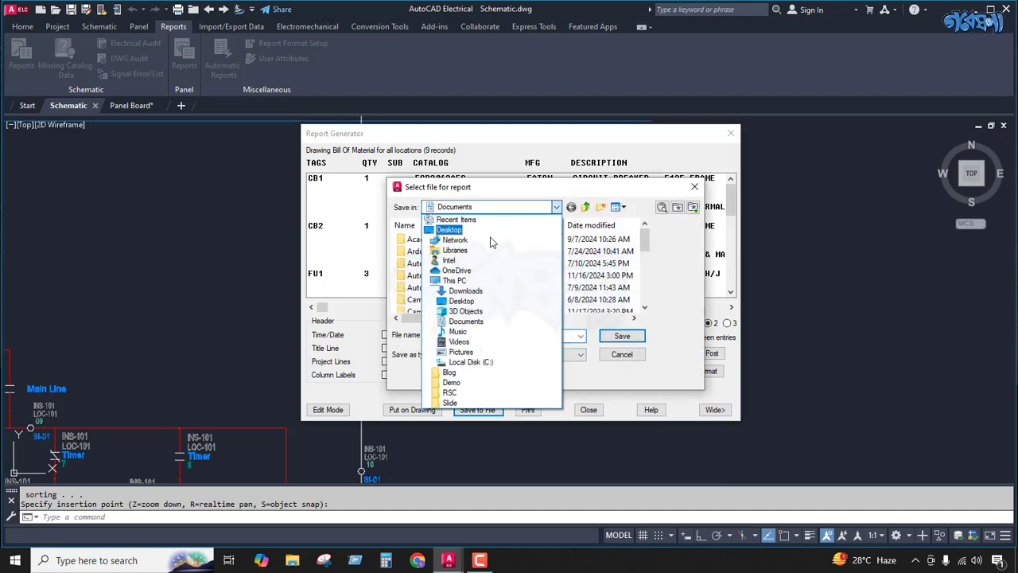
left_click(465, 230)
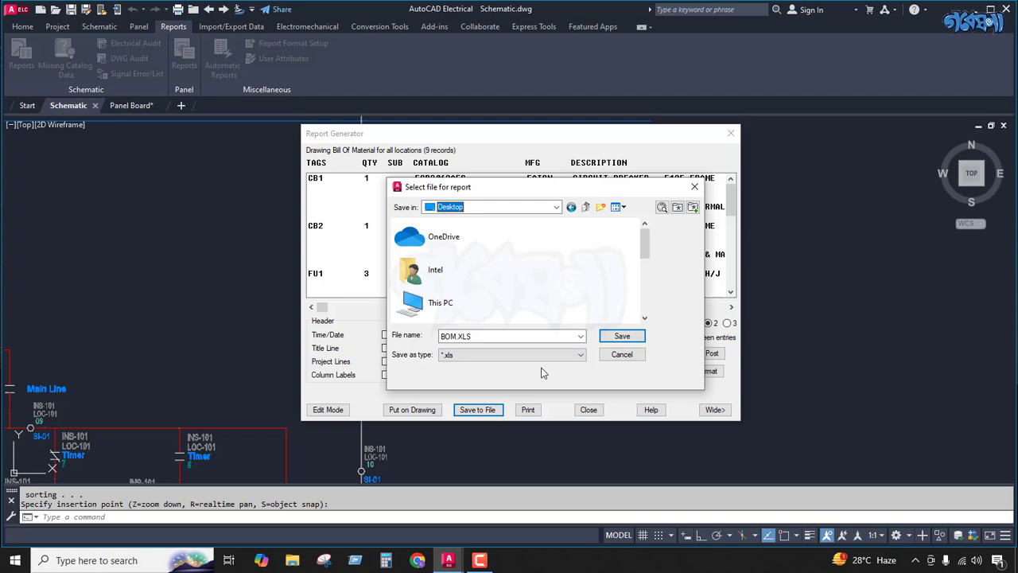
left_click(622, 335)
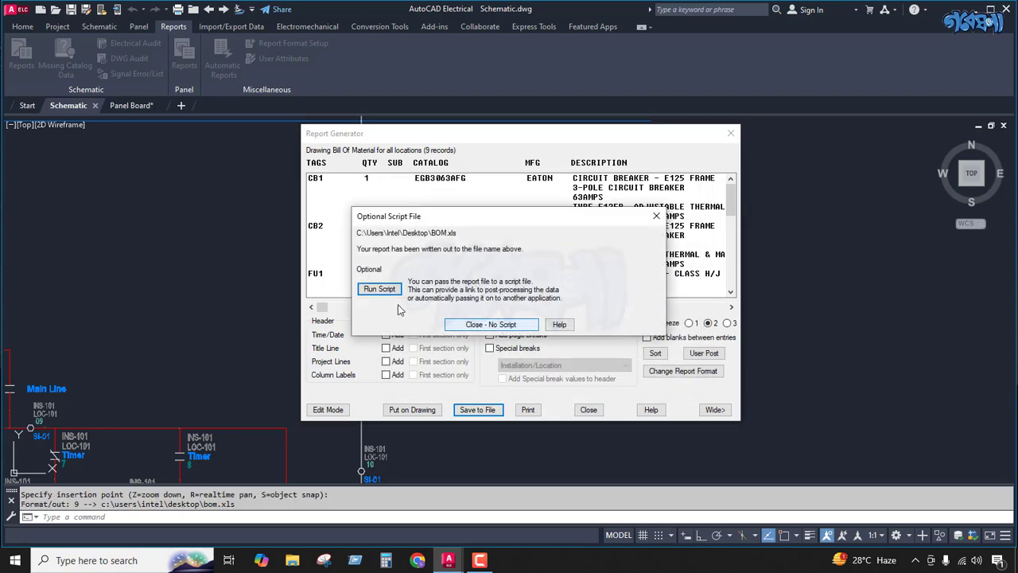
left_click(500, 326)
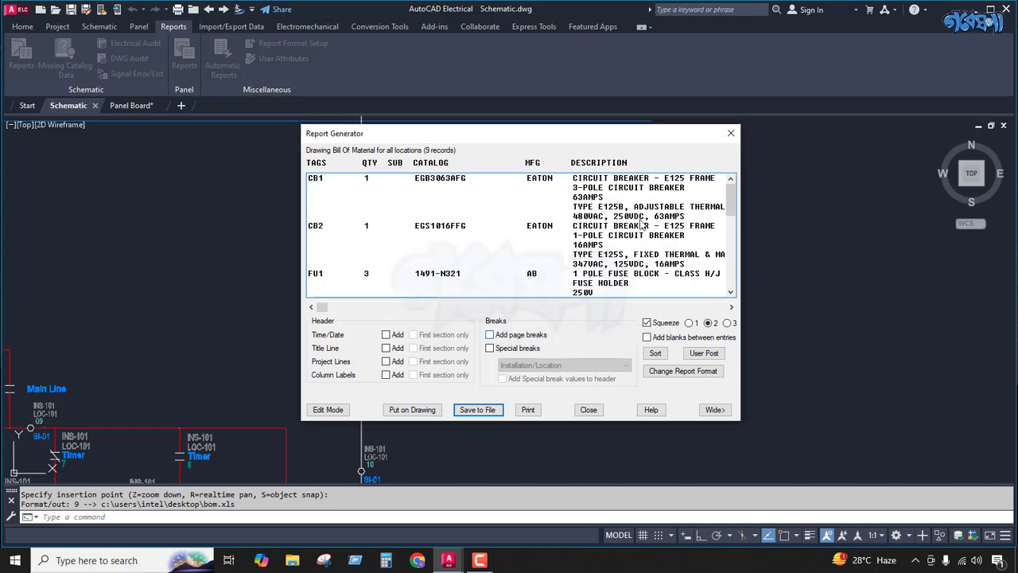
left_click(732, 133)
Examine the bill of material table on the drawing, reading its tag, quantity, catalog, manufacturer and description columns
scroll(727, 151, "down", 2)
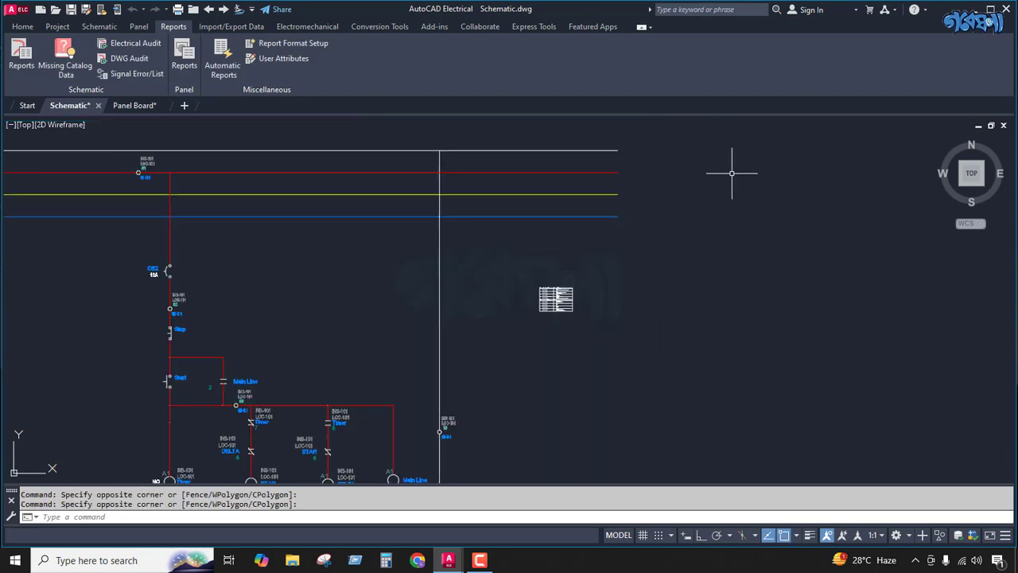
scroll(537, 294, "up", 2)
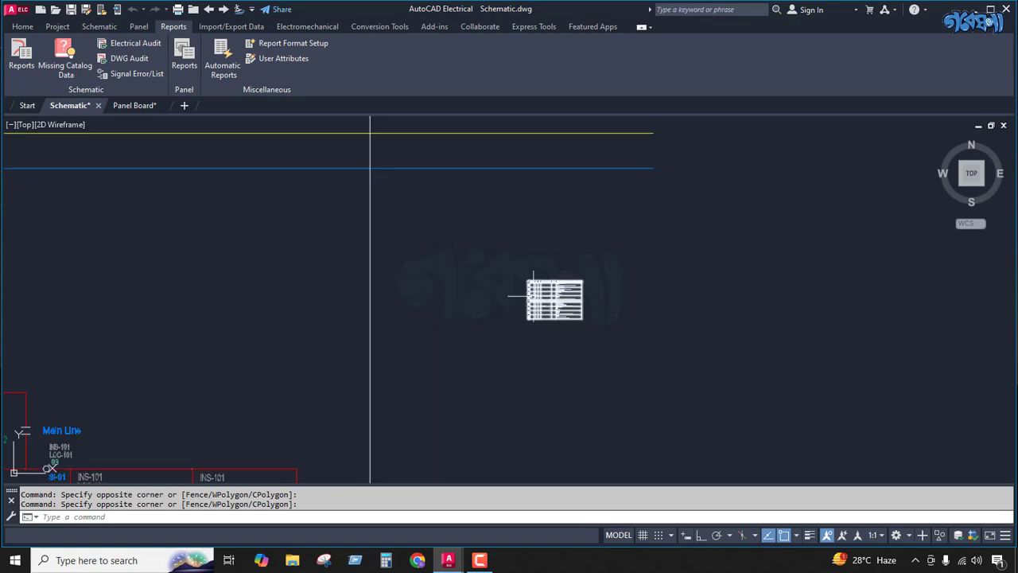
scroll(533, 296, "up", 4)
scroll(451, 311, "down", 2)
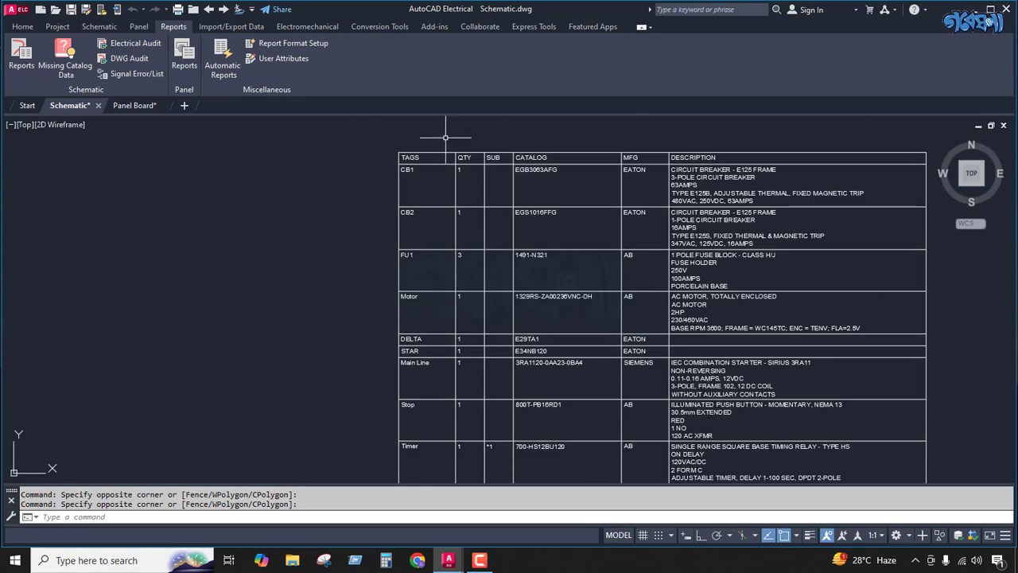
scroll(440, 163, "up", 3)
scroll(441, 175, "down", 4)
scroll(350, 239, "up", 4)
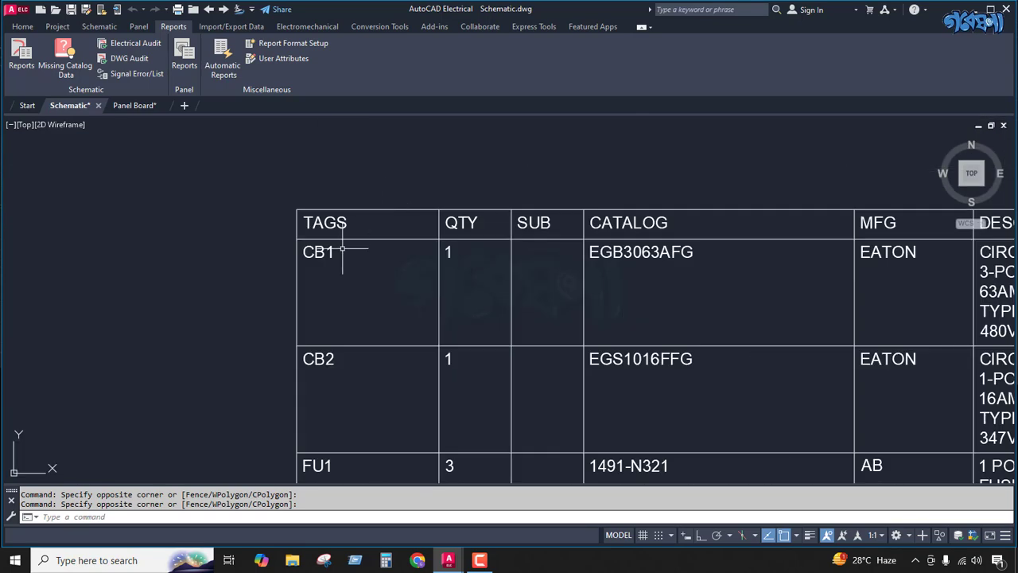
scroll(343, 249, "down", 2)
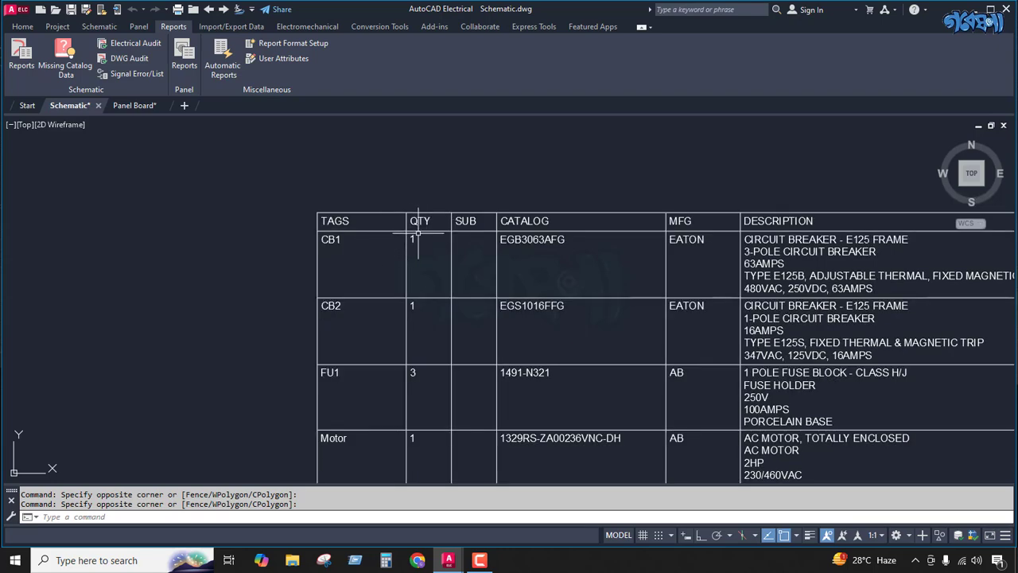
scroll(473, 213, "down", 3)
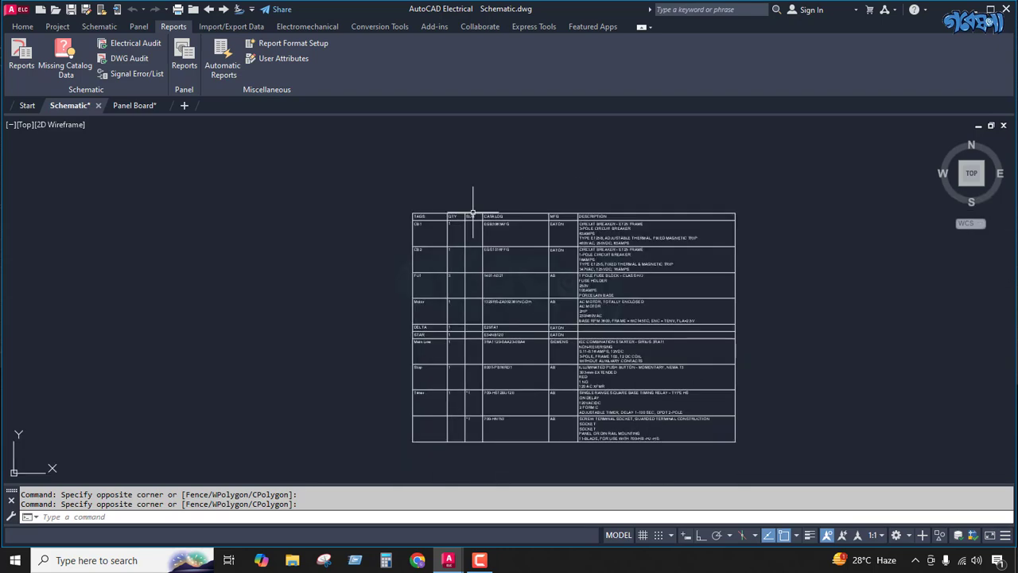
scroll(644, 242, "up", 5)
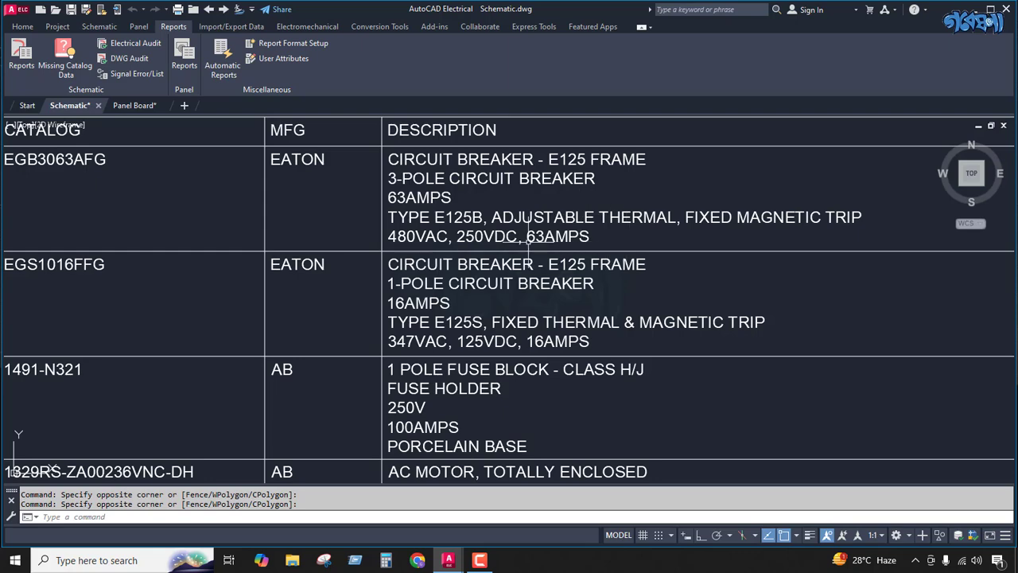
scroll(480, 195, "down", 4)
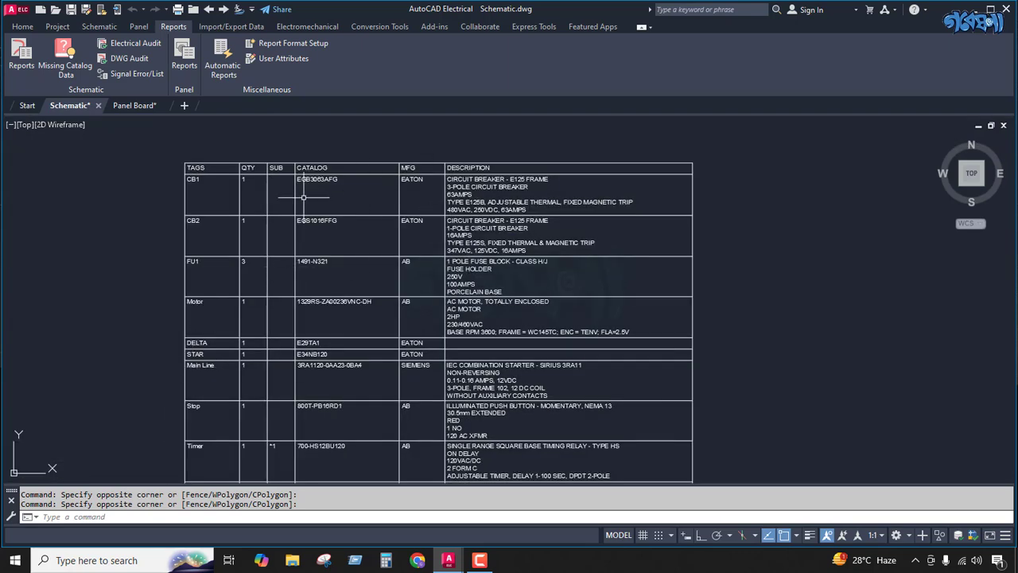
scroll(537, 200, "down", 2)
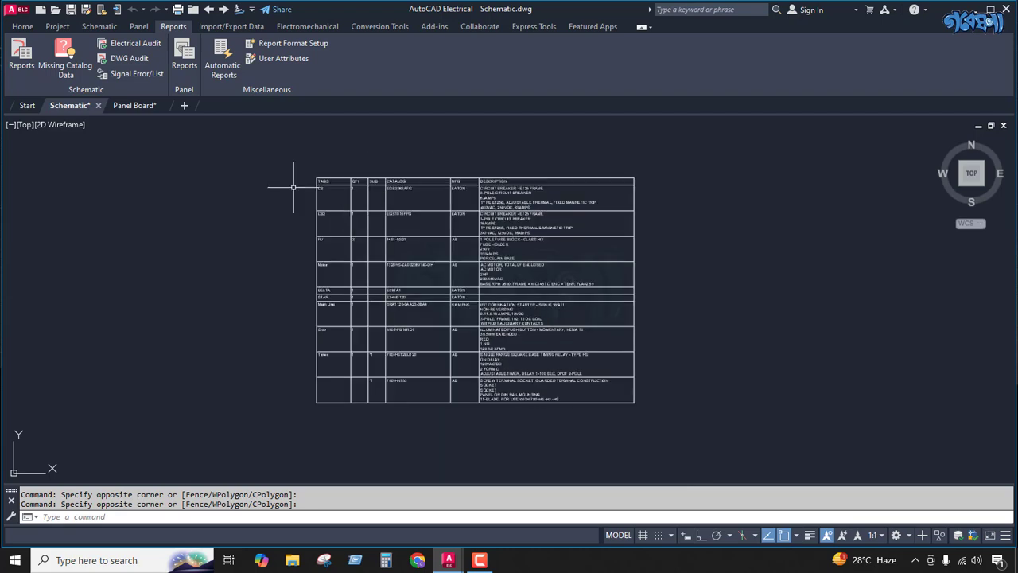
Enlarge the bill of material table with Scale from its upper-left corner so it is readable beside the control circuit
left_click(271, 136)
left_click(731, 474)
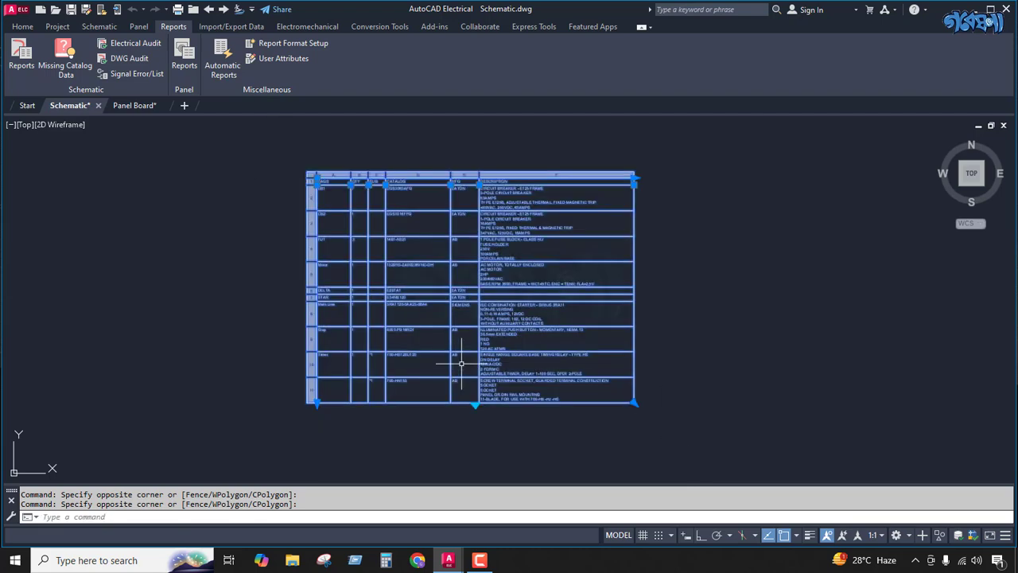
scroll(461, 364, "down", 6)
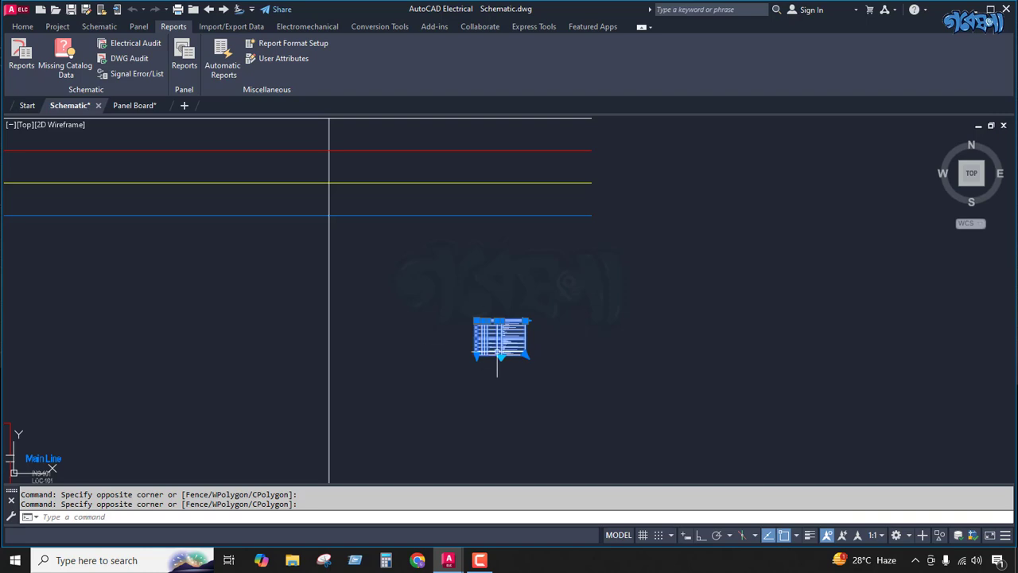
type("sc")
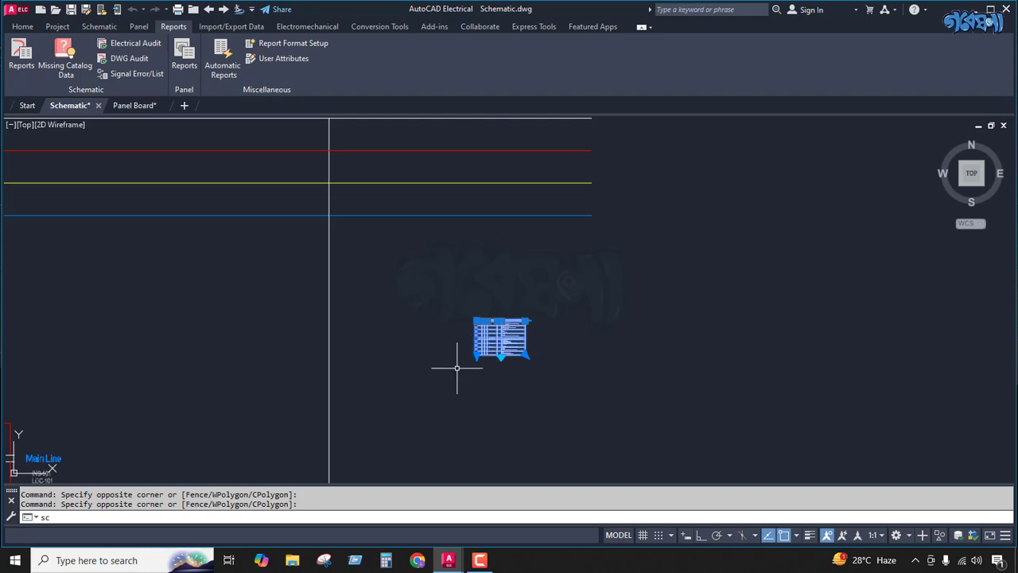
key("Return")
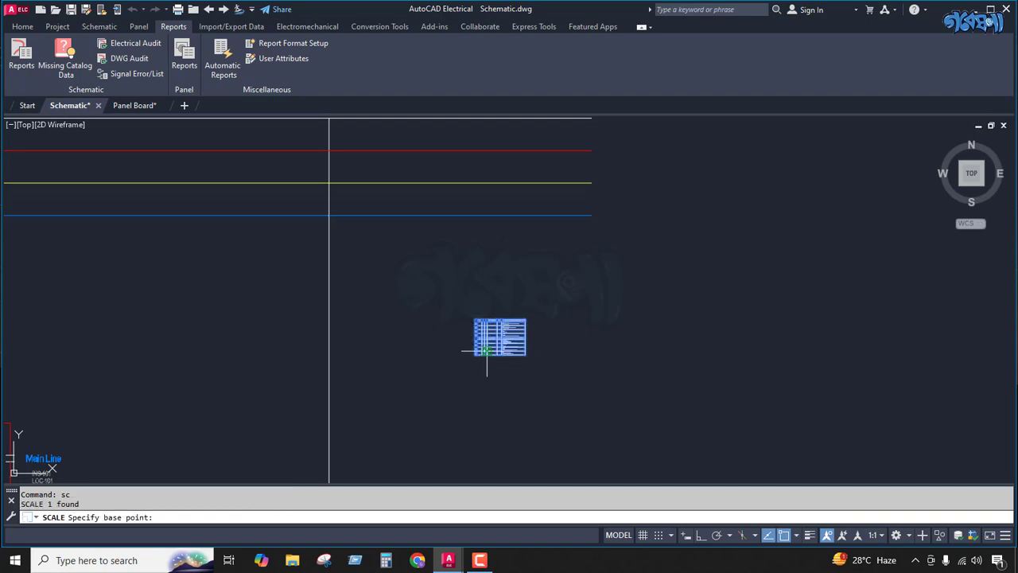
scroll(485, 338, "up", 8)
scroll(471, 333, "down", 6)
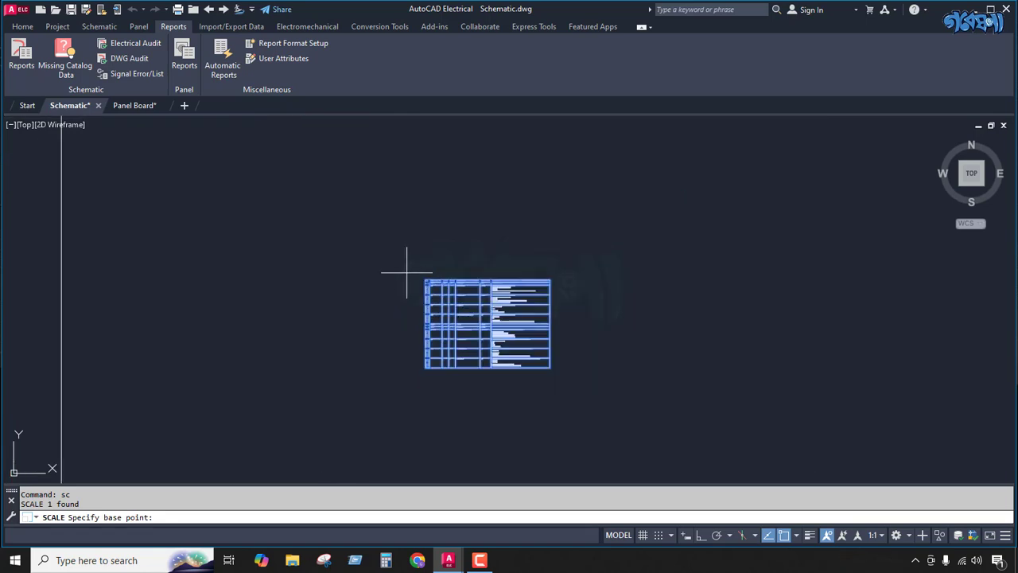
left_click(429, 283)
scroll(464, 261, "down", 5)
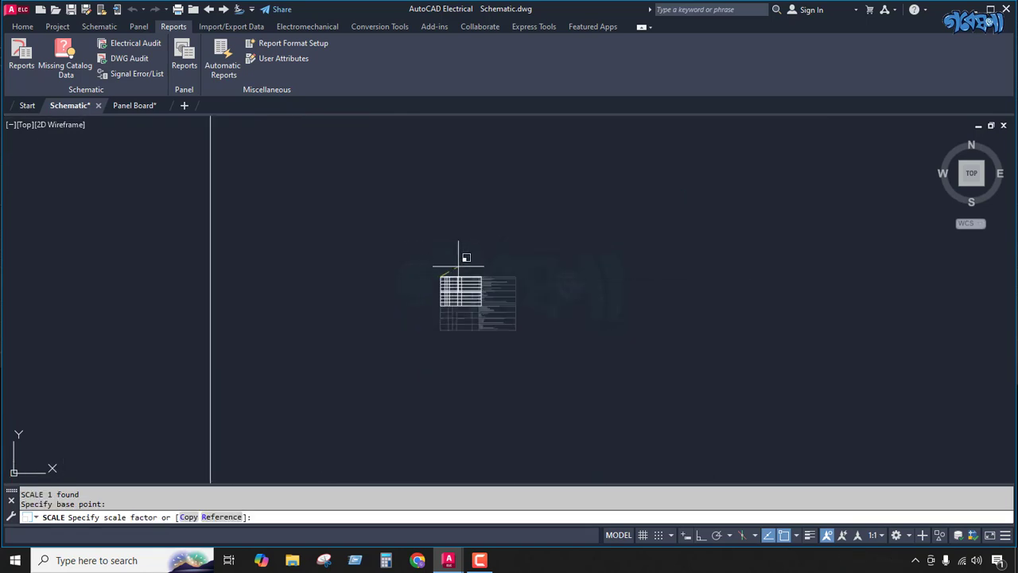
scroll(541, 346, "up", 6)
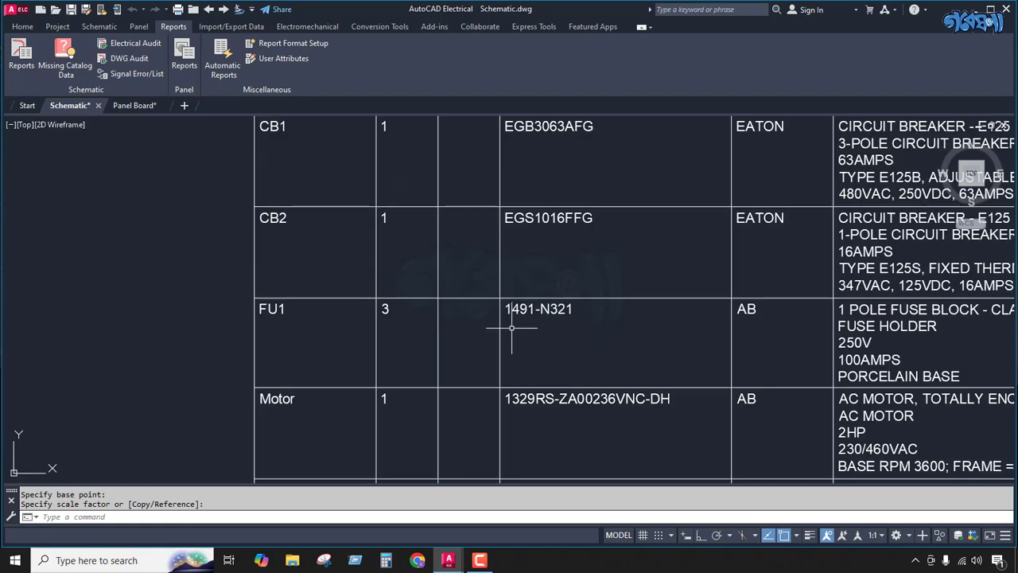
scroll(331, 343, "down", 4)
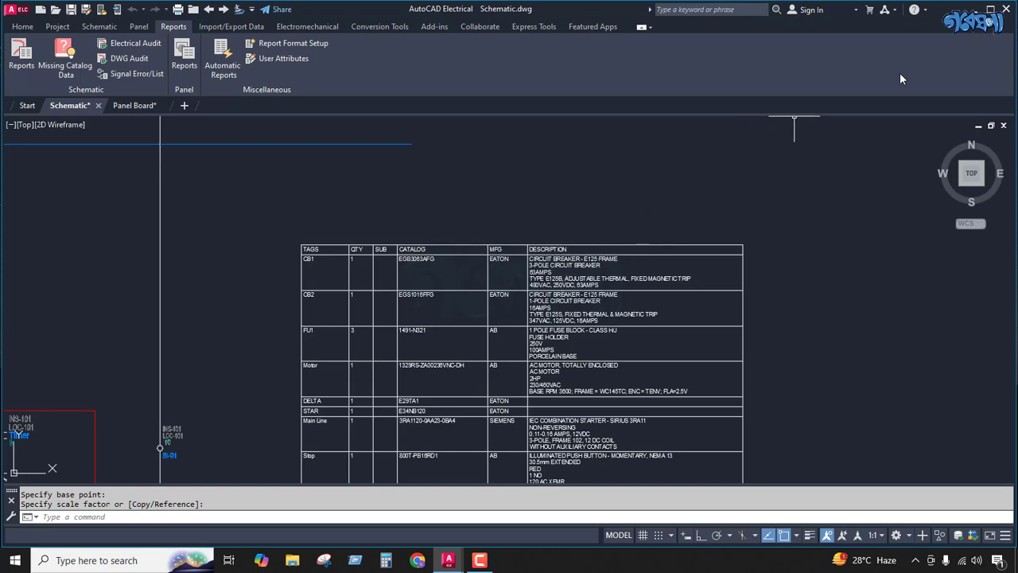
Open the exported BOM.xls from the desktop in Excel, check its component rows, close it and return to Schematic.dwg in AutoCAD Electrical
left_click(975, 8)
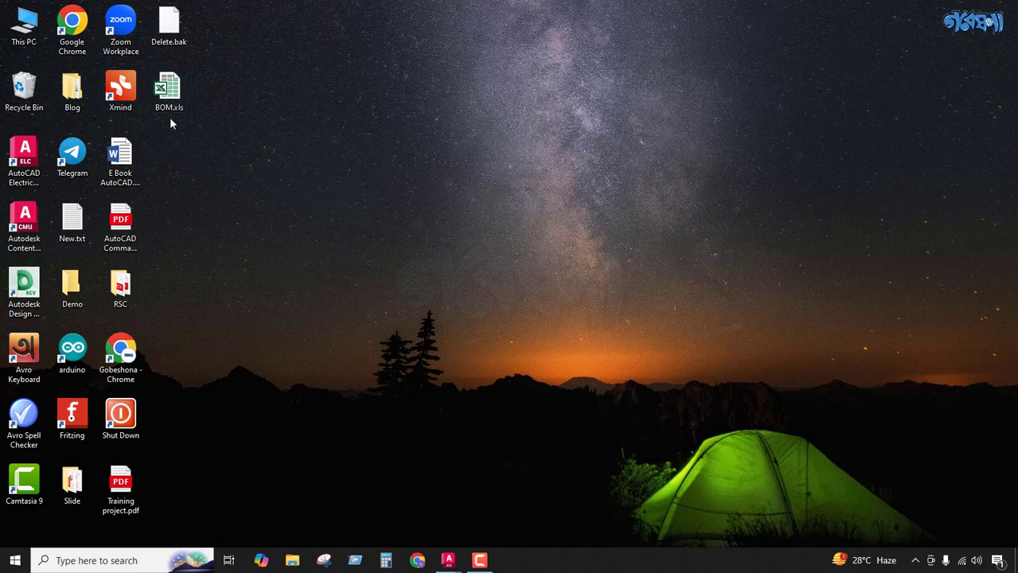
double_click(170, 91)
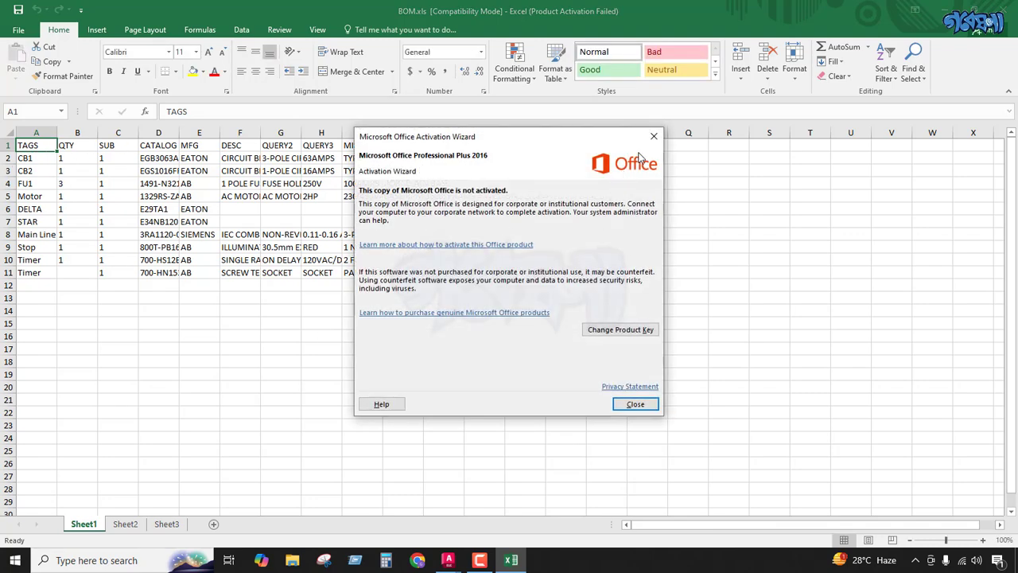
left_click(654, 136)
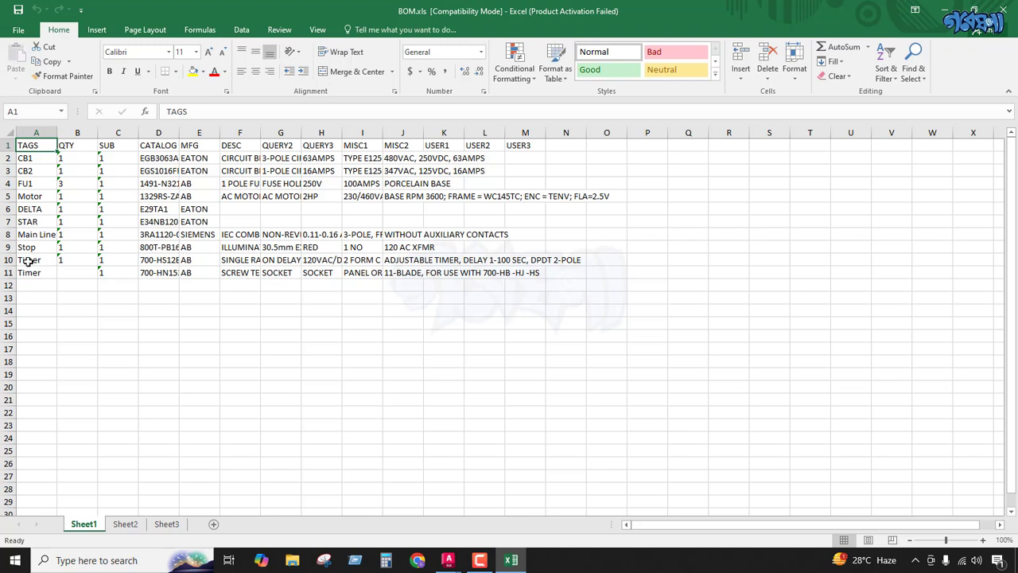
left_click(1004, 10)
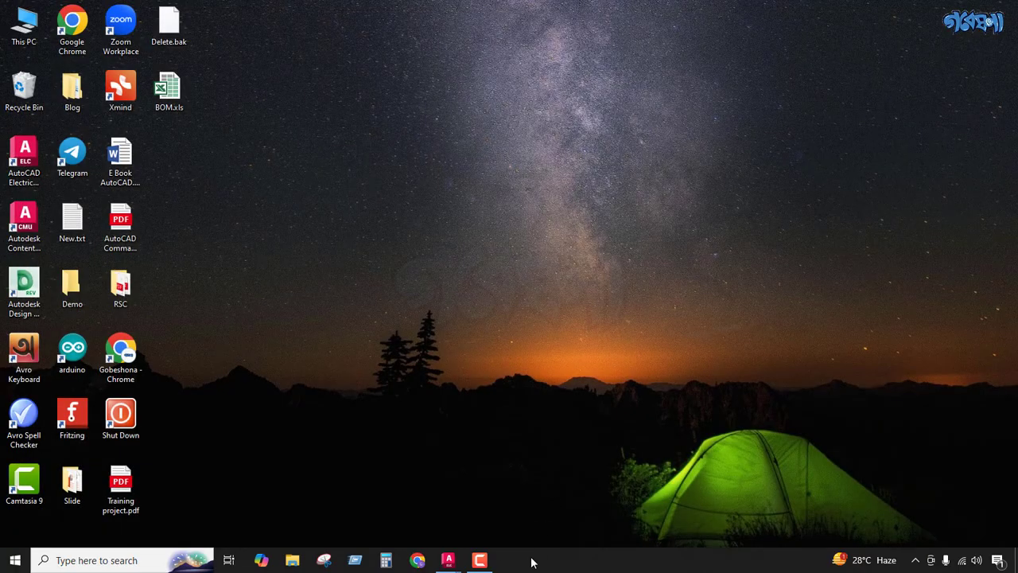
mouse_move(452, 562)
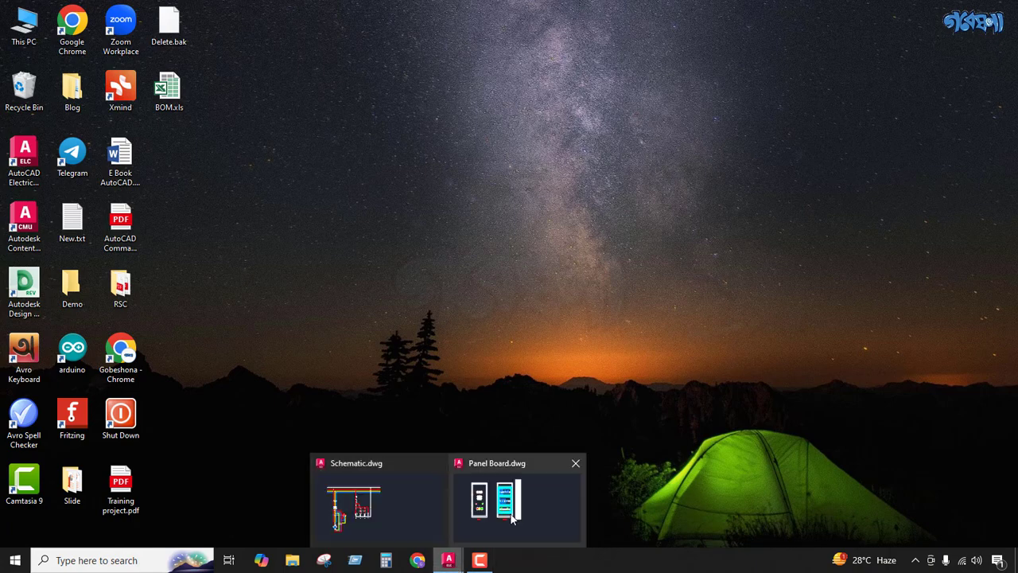
left_click(371, 512)
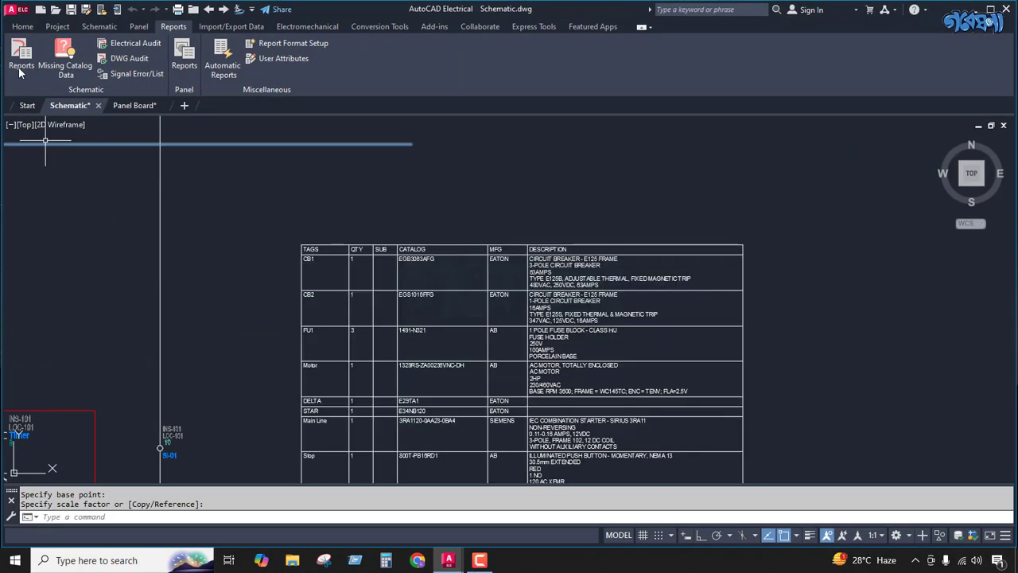
Review the options of the Missing Bill of Material, Component, Component Wire List, Connector Plug and Cable Summary schematic reports without generating any
left_click(21, 56)
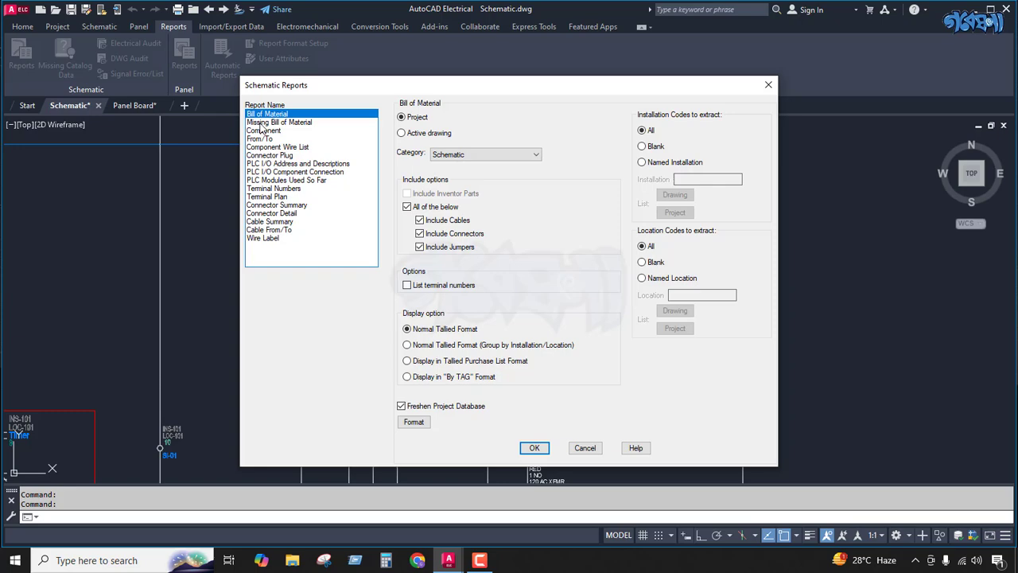
left_click(269, 121)
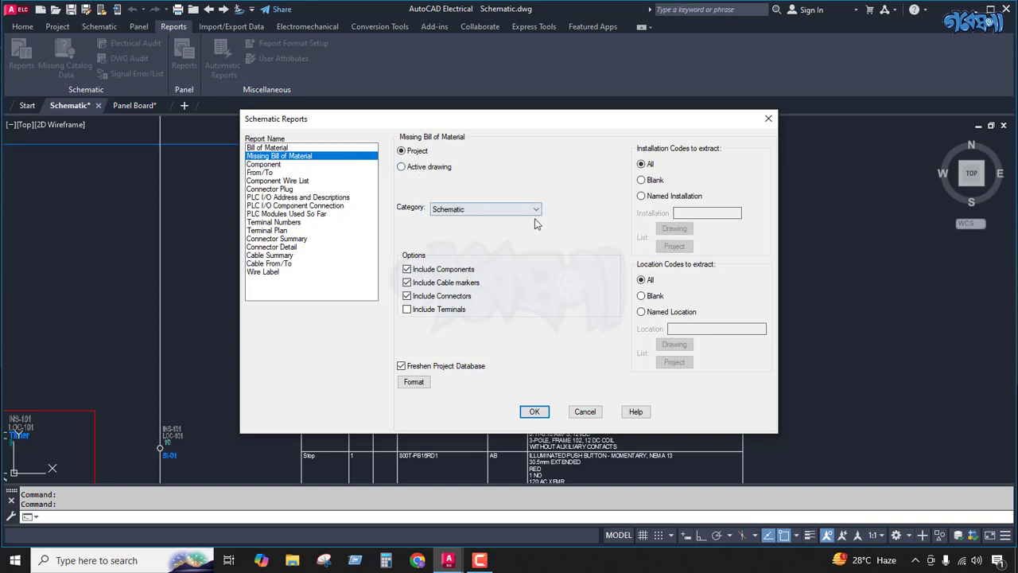
left_click(266, 165)
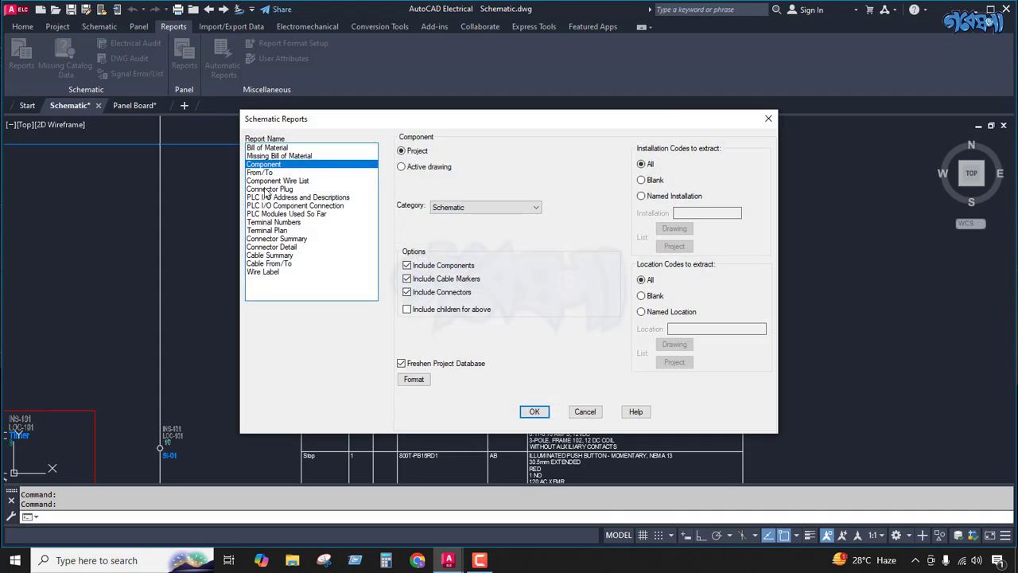
left_click(276, 182)
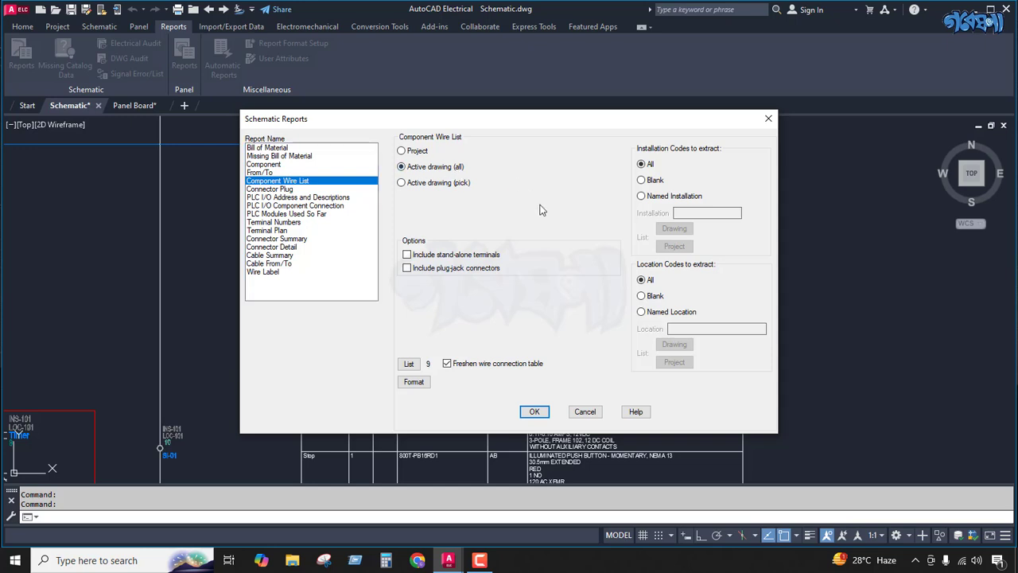
left_click(261, 190)
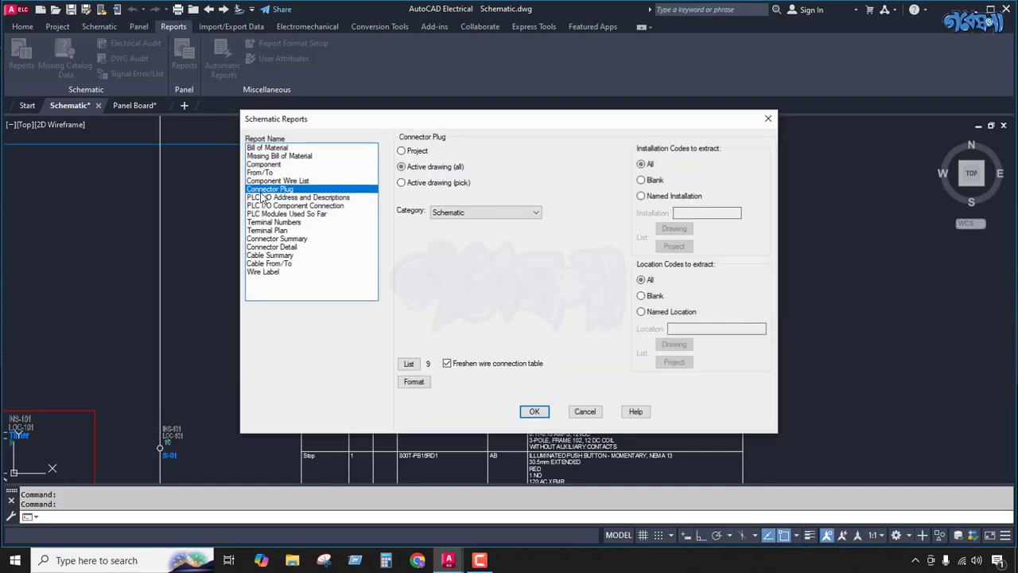
left_click(275, 255)
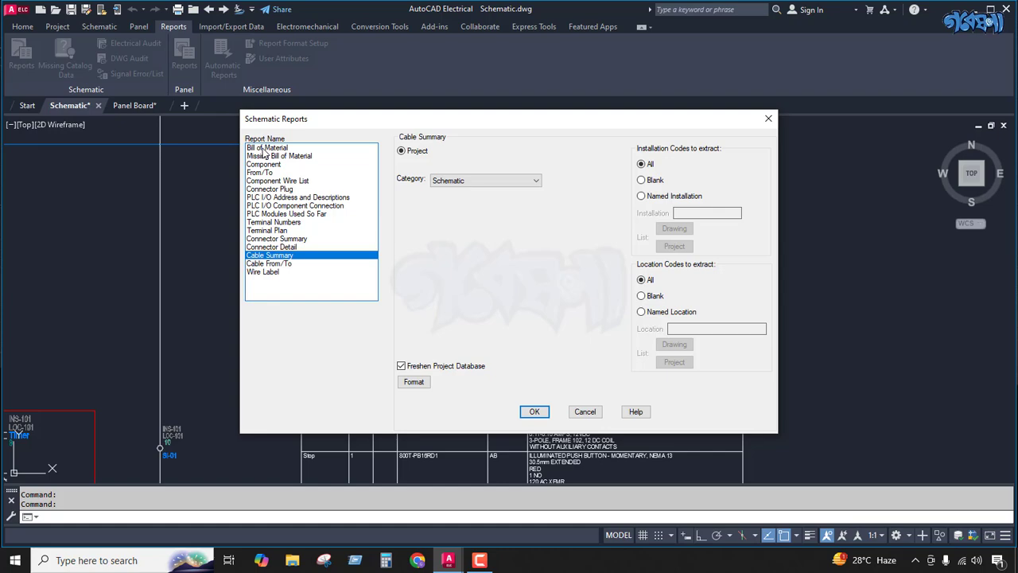
left_click(585, 411)
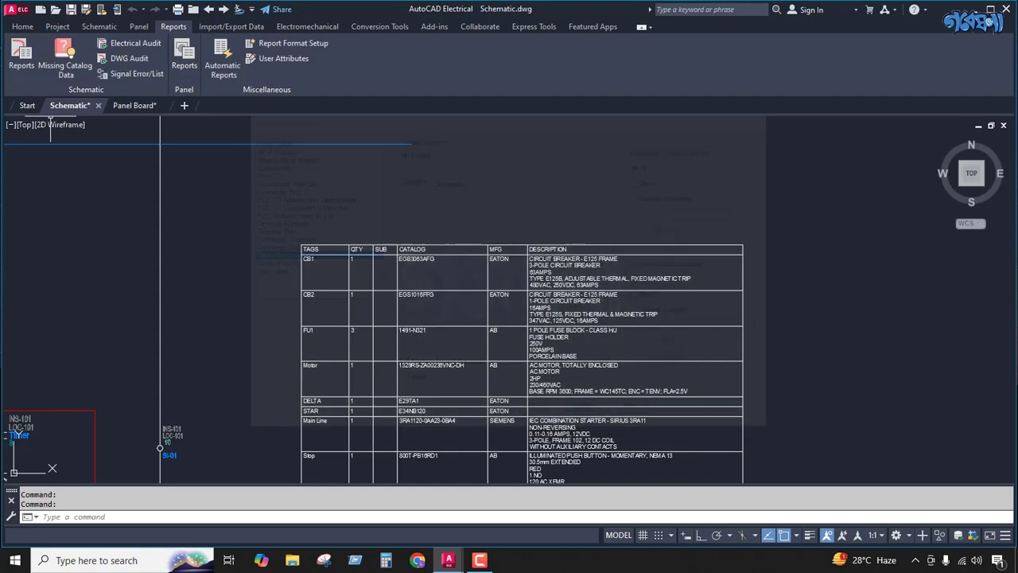
scroll(397, 325, "down", 3)
scroll(342, 296, "up", 4)
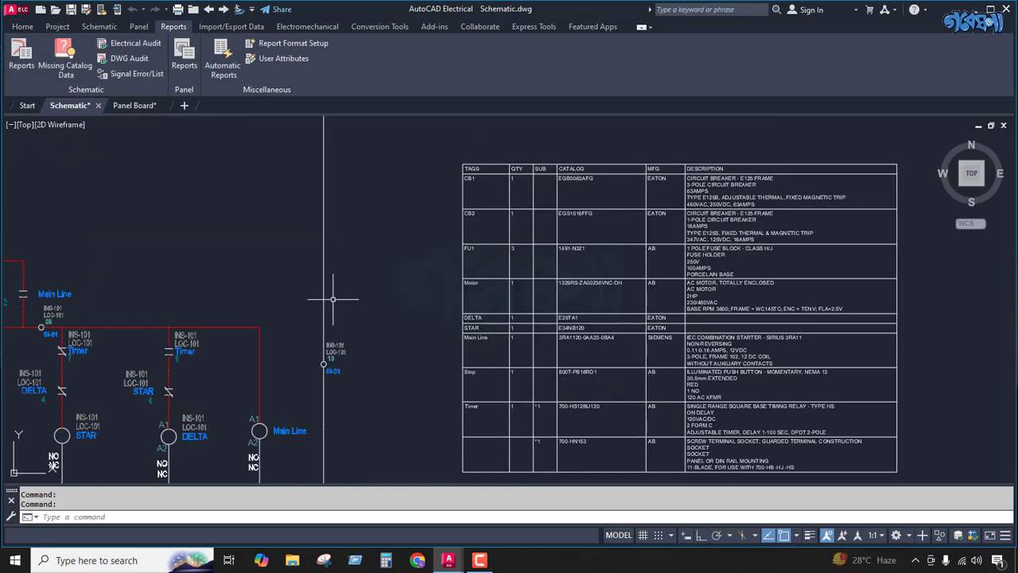